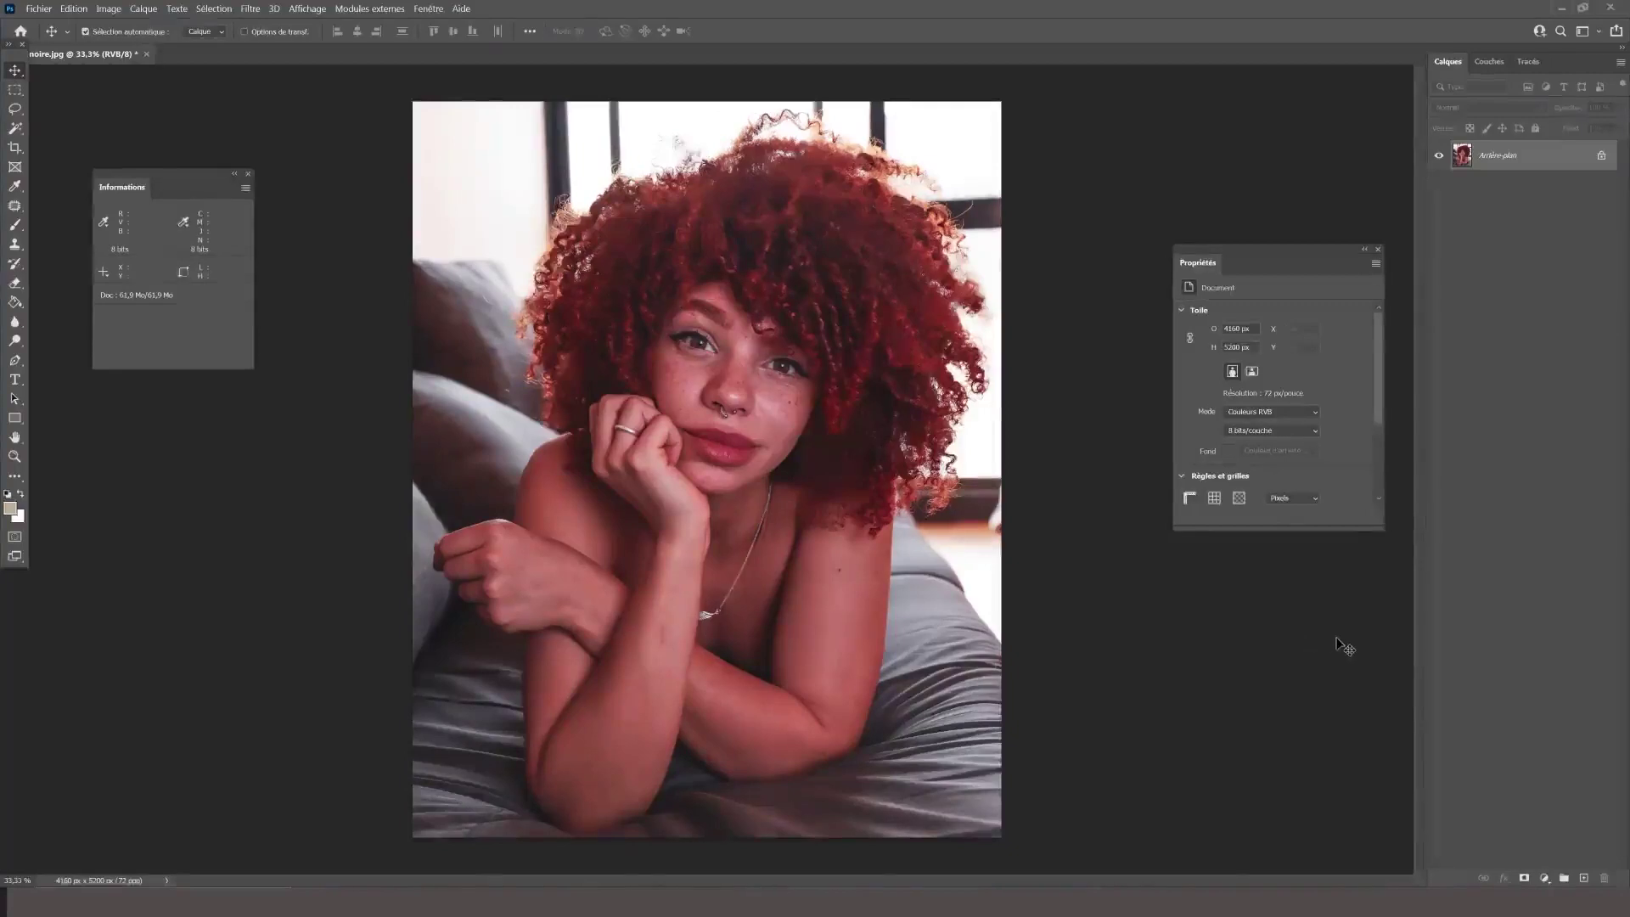
Step: Add a Teinte/Saturation adjustment layer above the portrait and target its Rouges colour range
left_click(1544, 878)
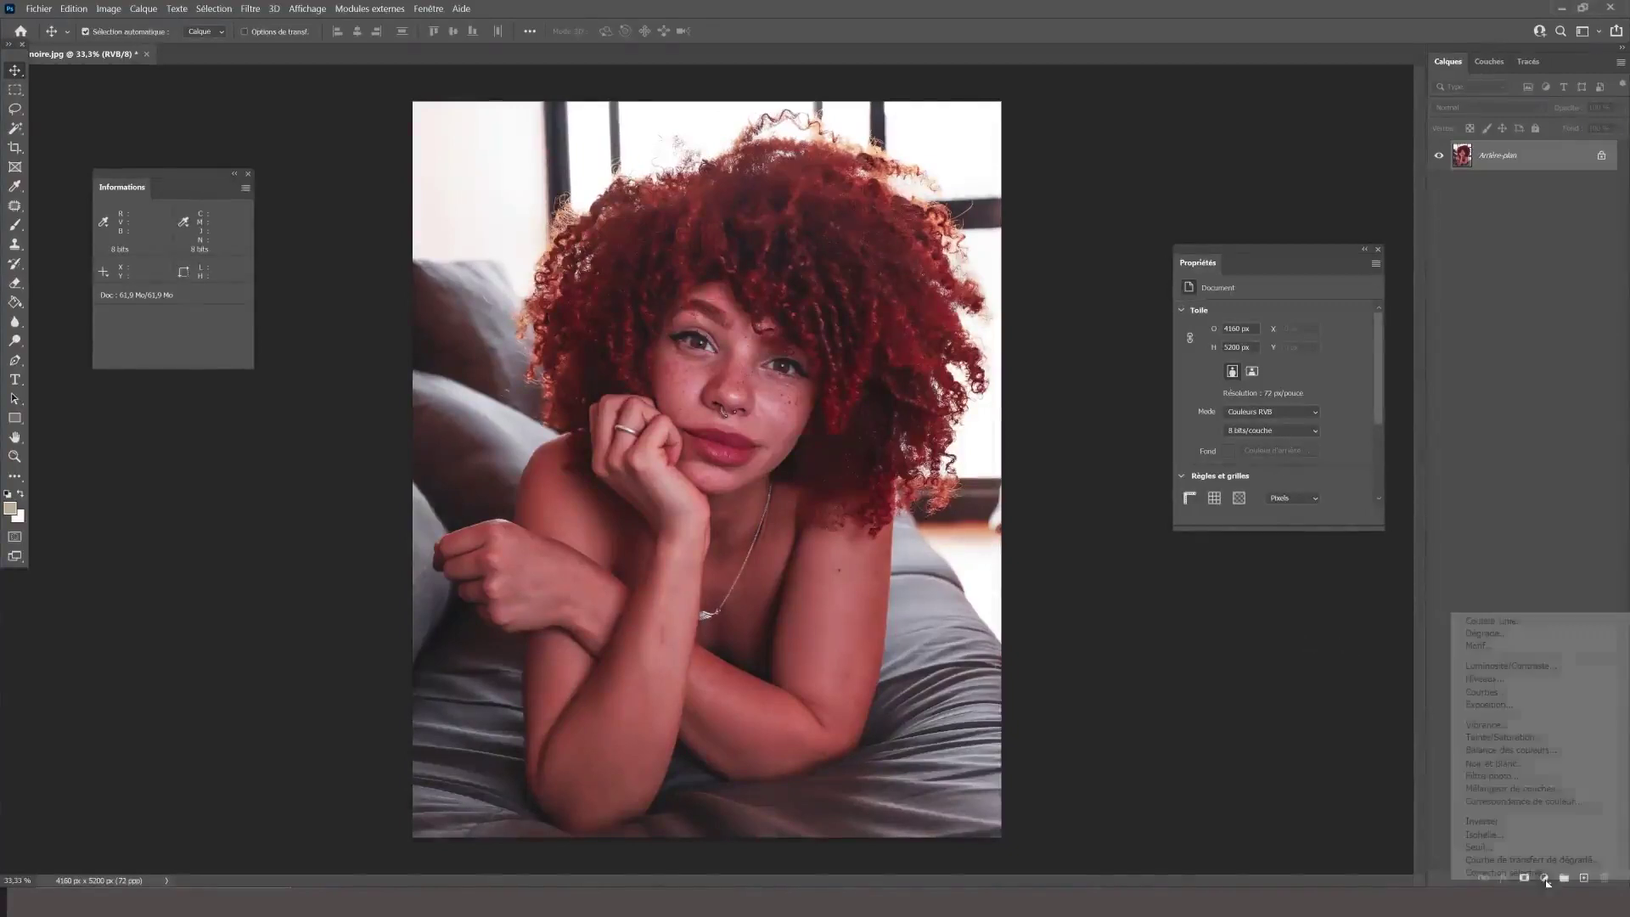
left_click(1487, 737)
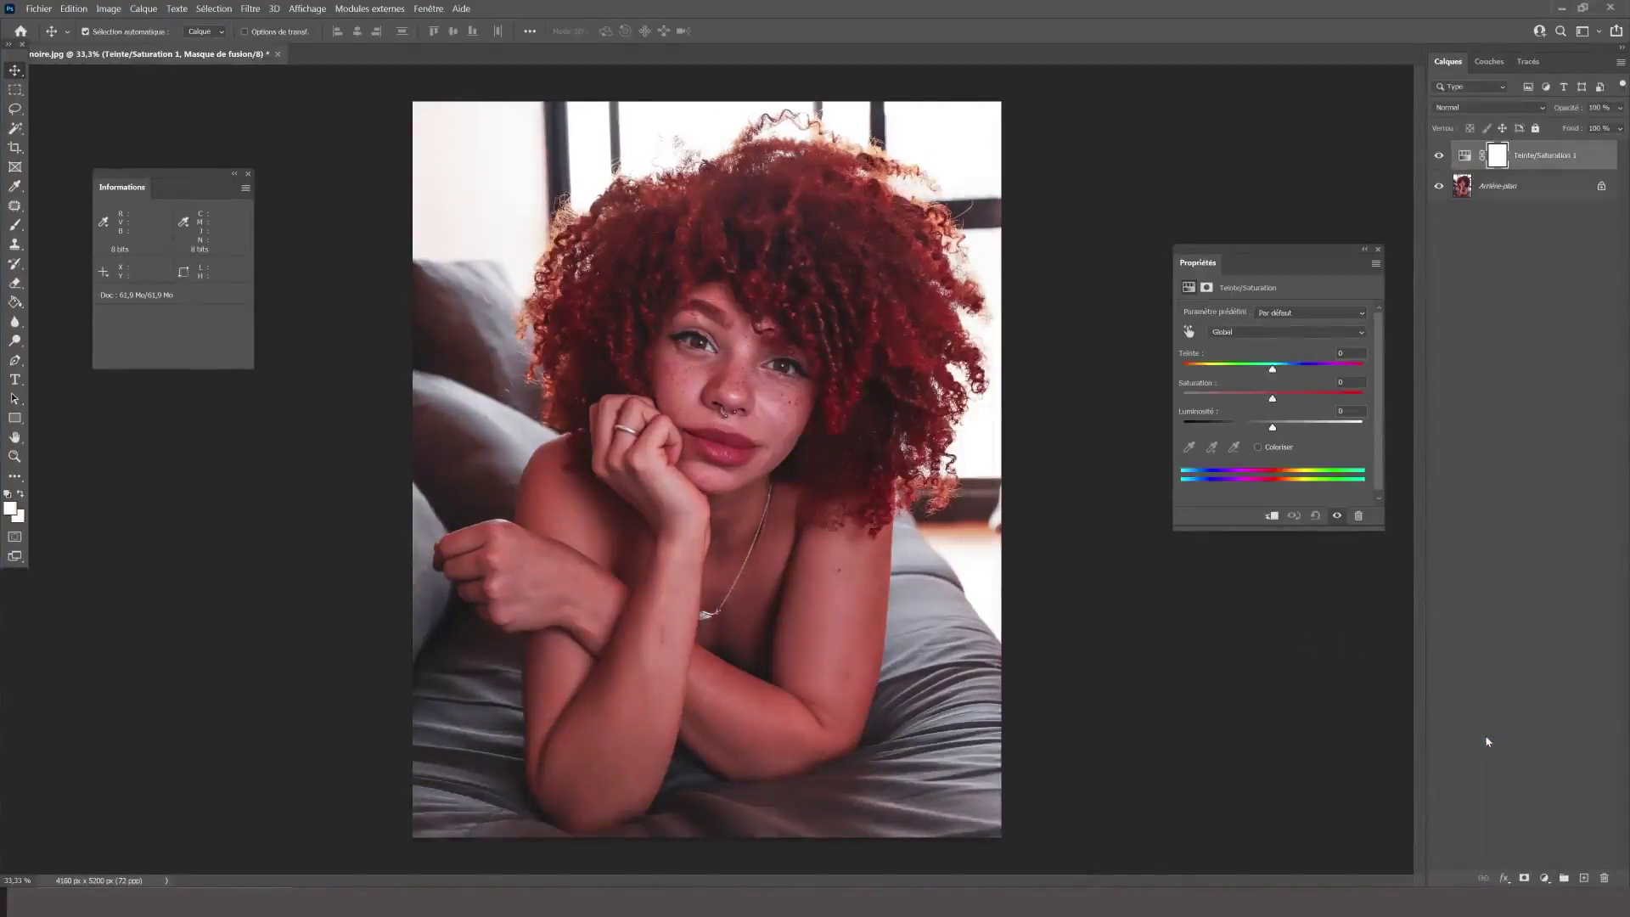
left_click(1260, 332)
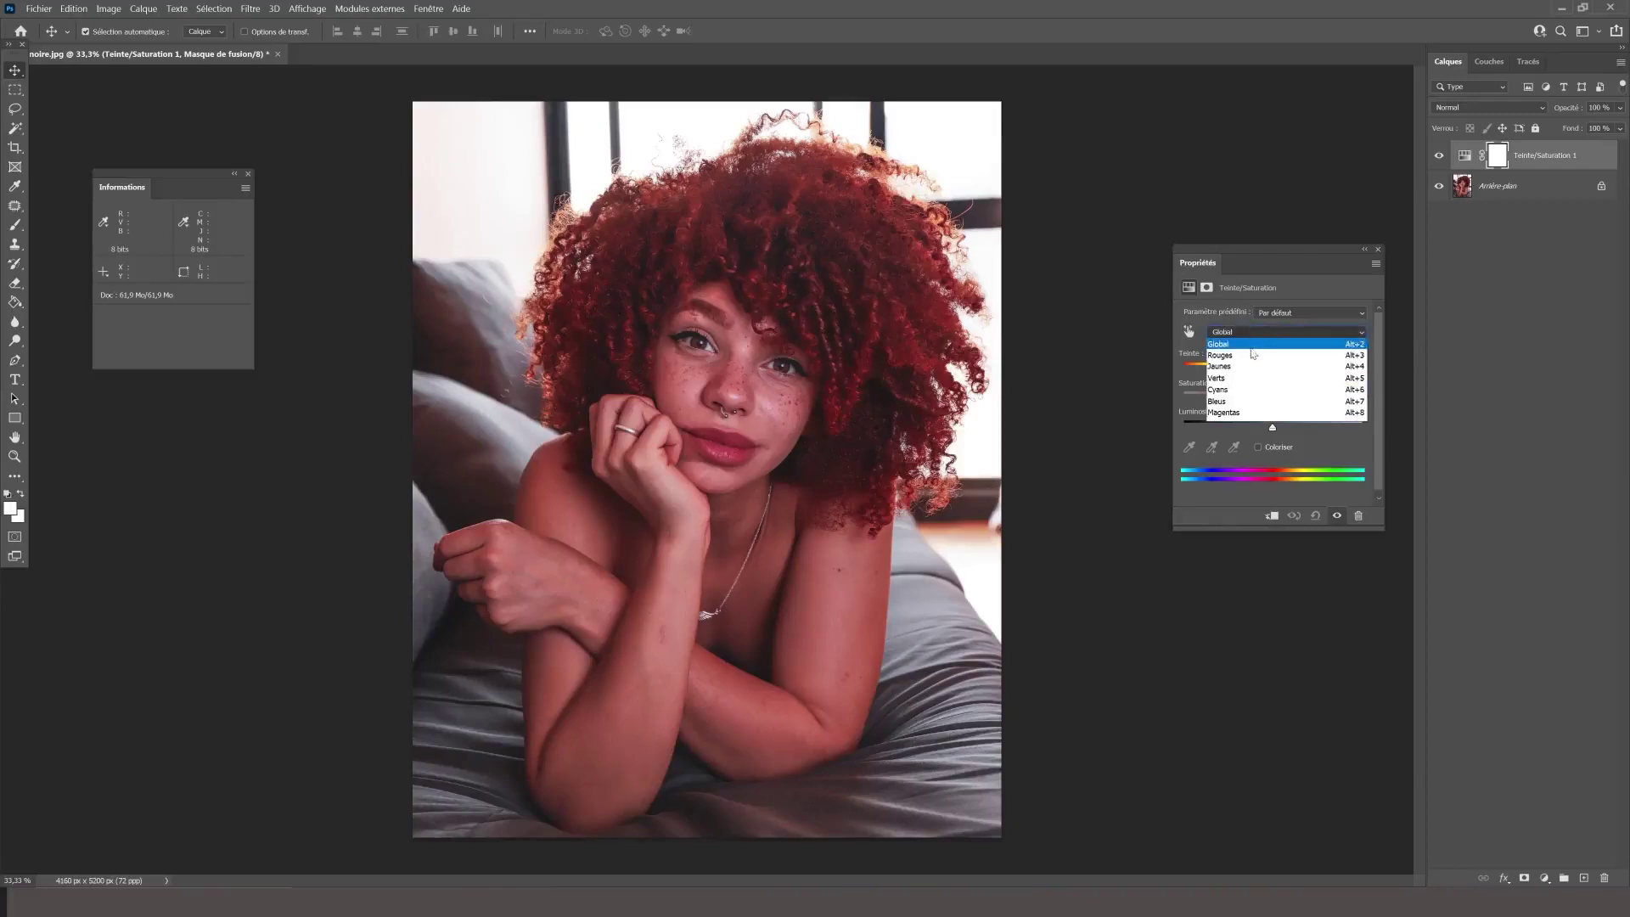
left_click(1250, 357)
left_click(1189, 331)
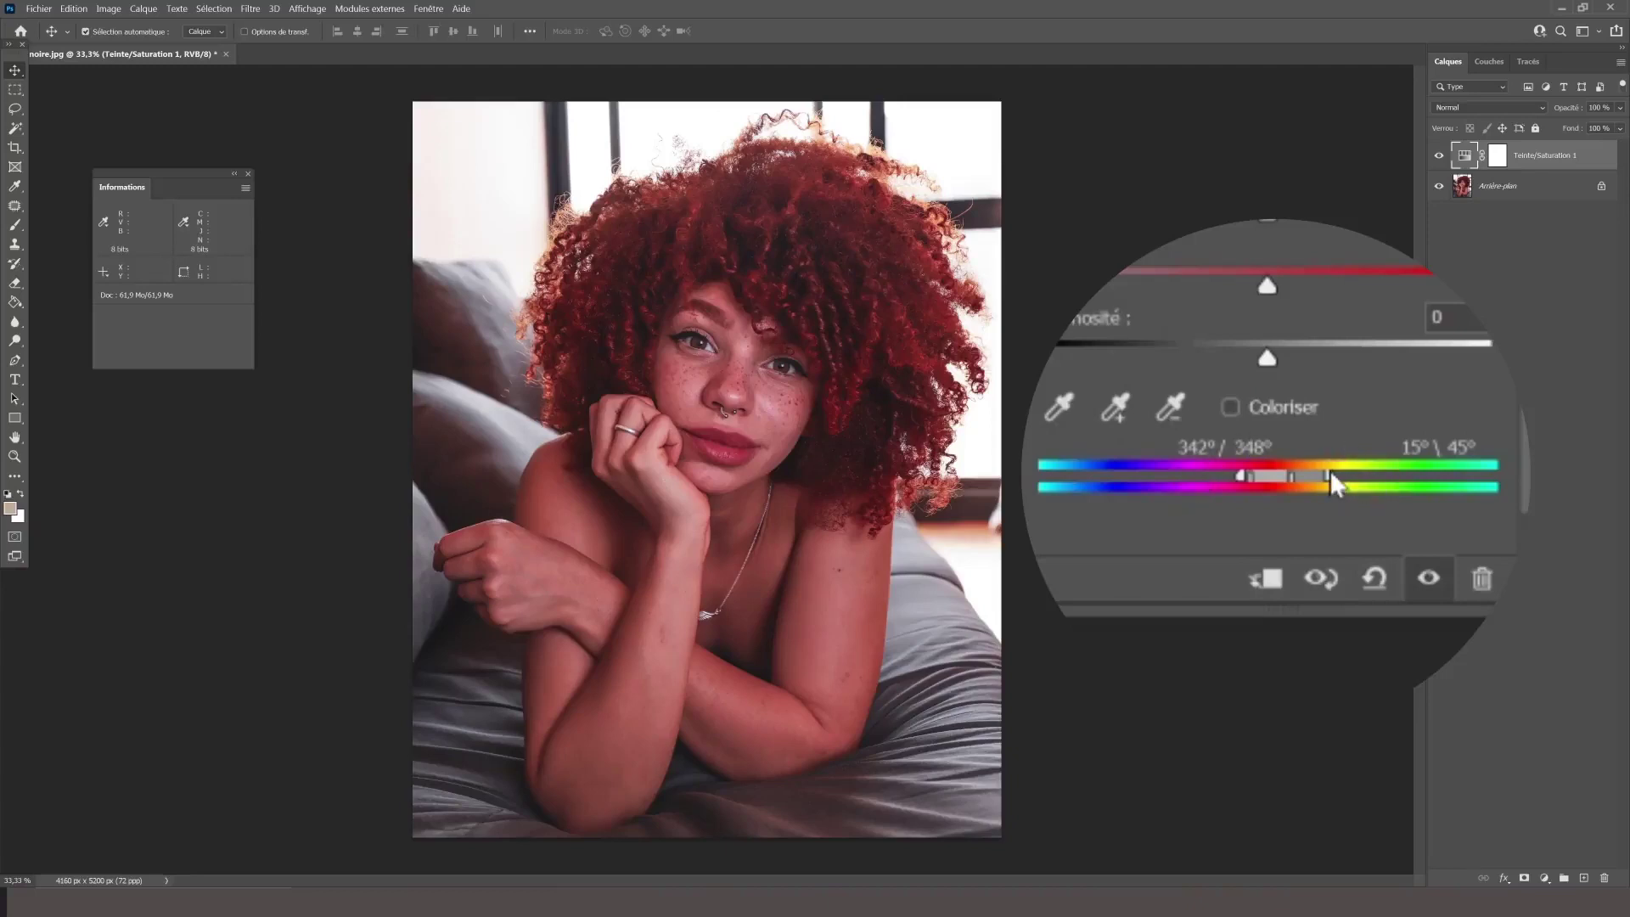
Step: Narrow the Rouges colour range by pulling its range and falloff limits in around pure red
left_click_drag(1330, 472, 1288, 481)
mouse_move(1250, 471)
left_mouse_down()
mouse_move(1282, 471)
mouse_move(1269, 482)
left_mouse_up()
left_click_drag(1255, 488, 1278, 477)
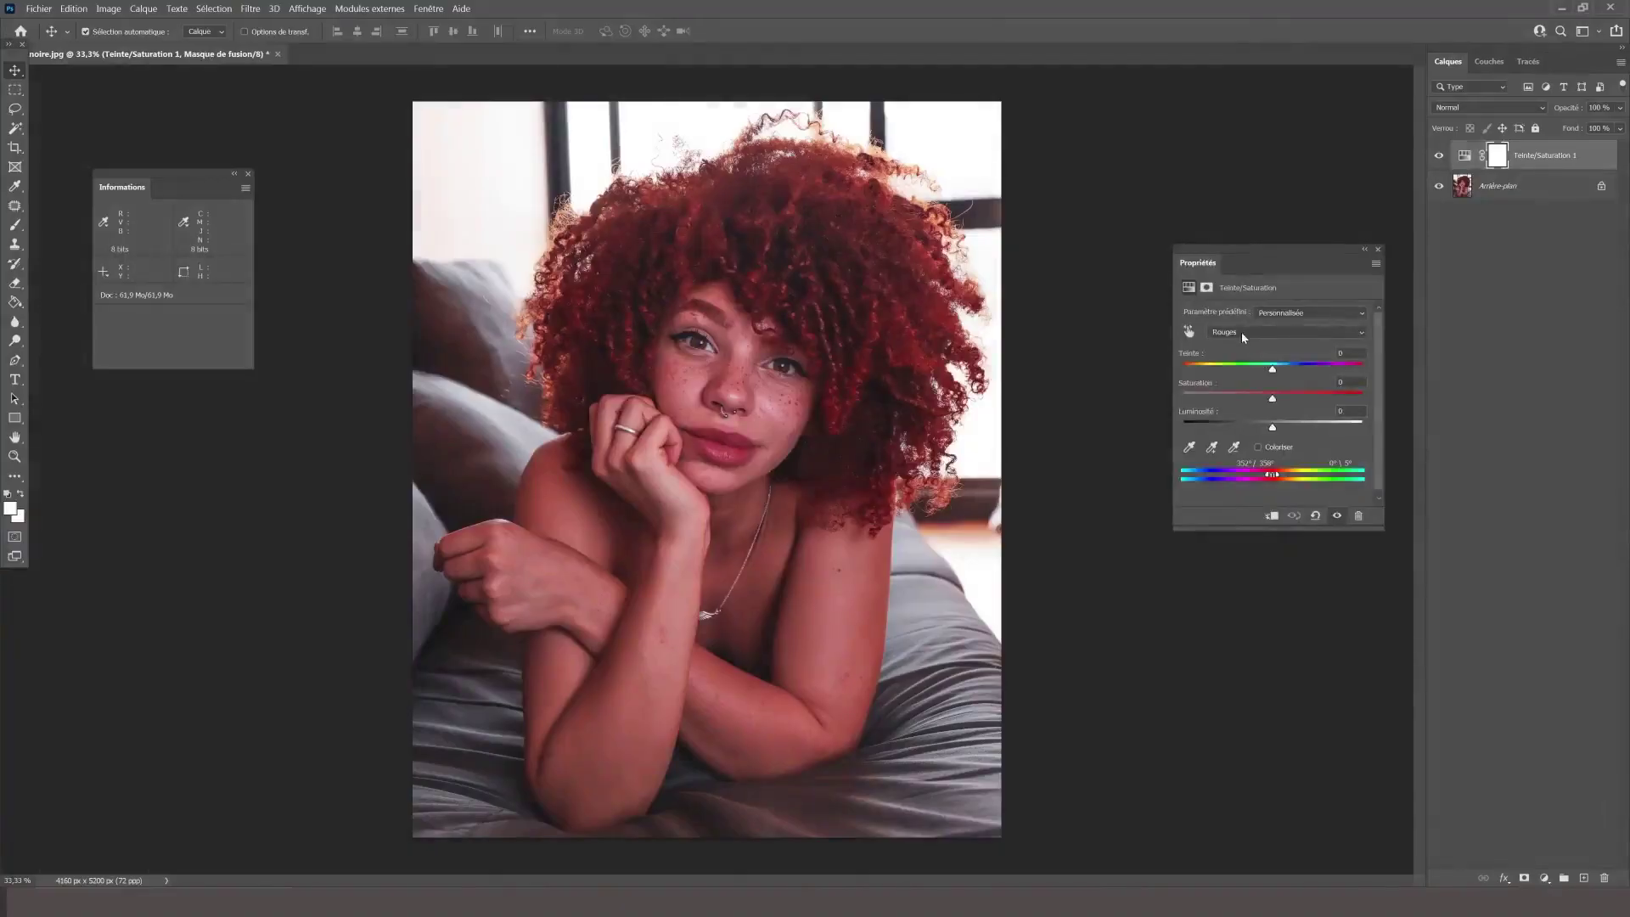
Step: Shift the Rouges hue to -180 and extend the colour range toward orange over the skin, with the falloff ending at about 20°
left_click(1242, 332)
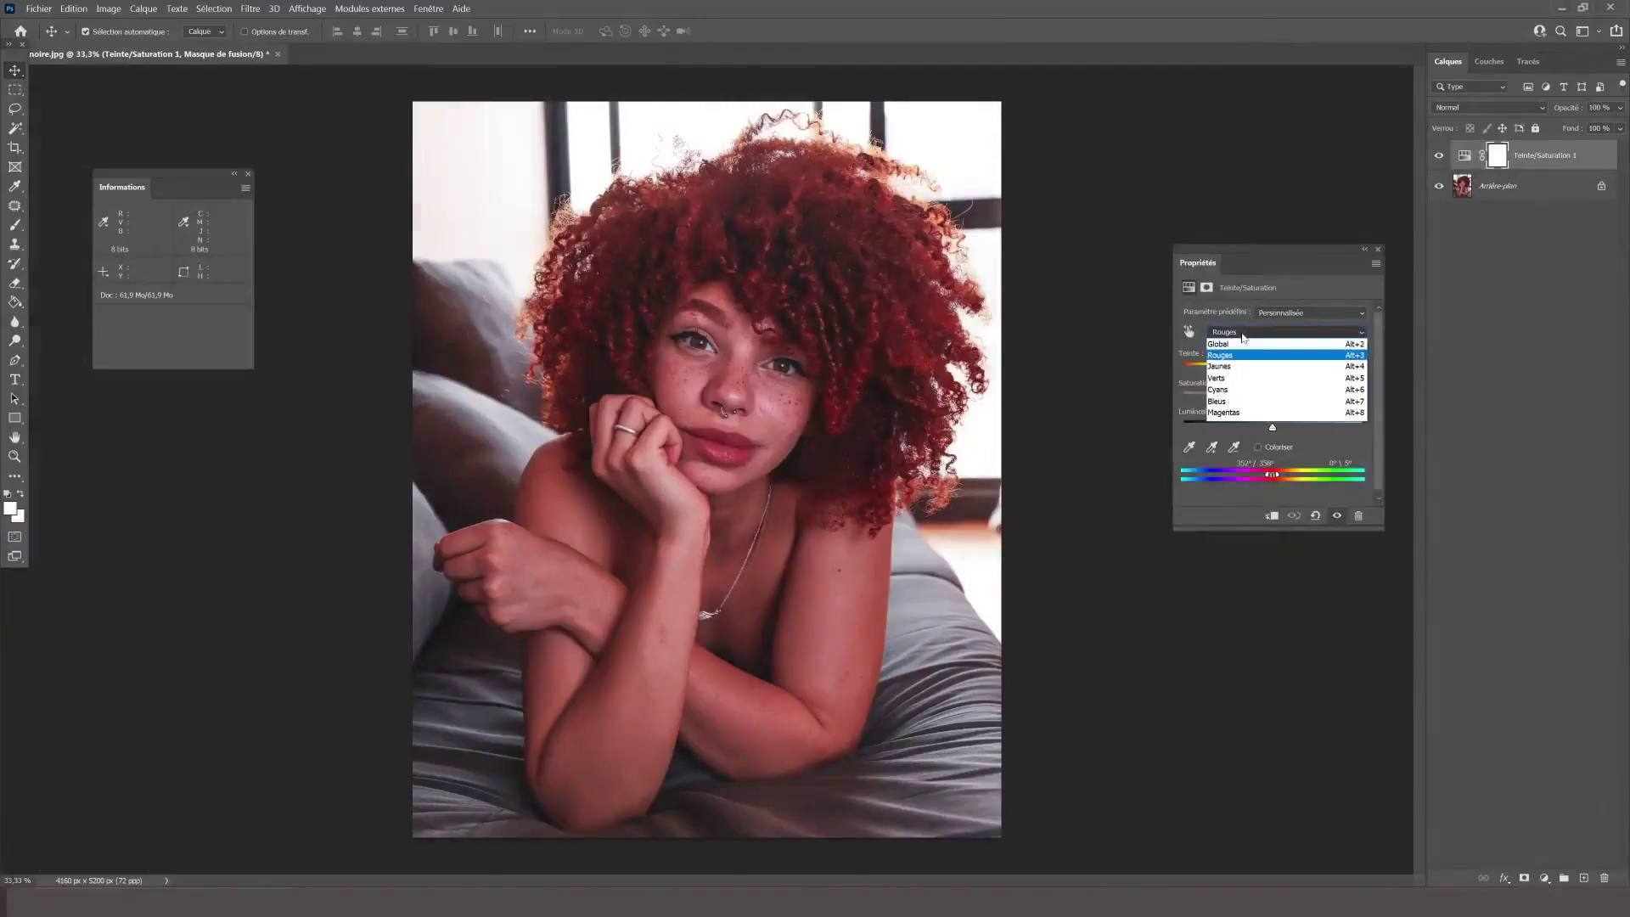
left_click(1225, 356)
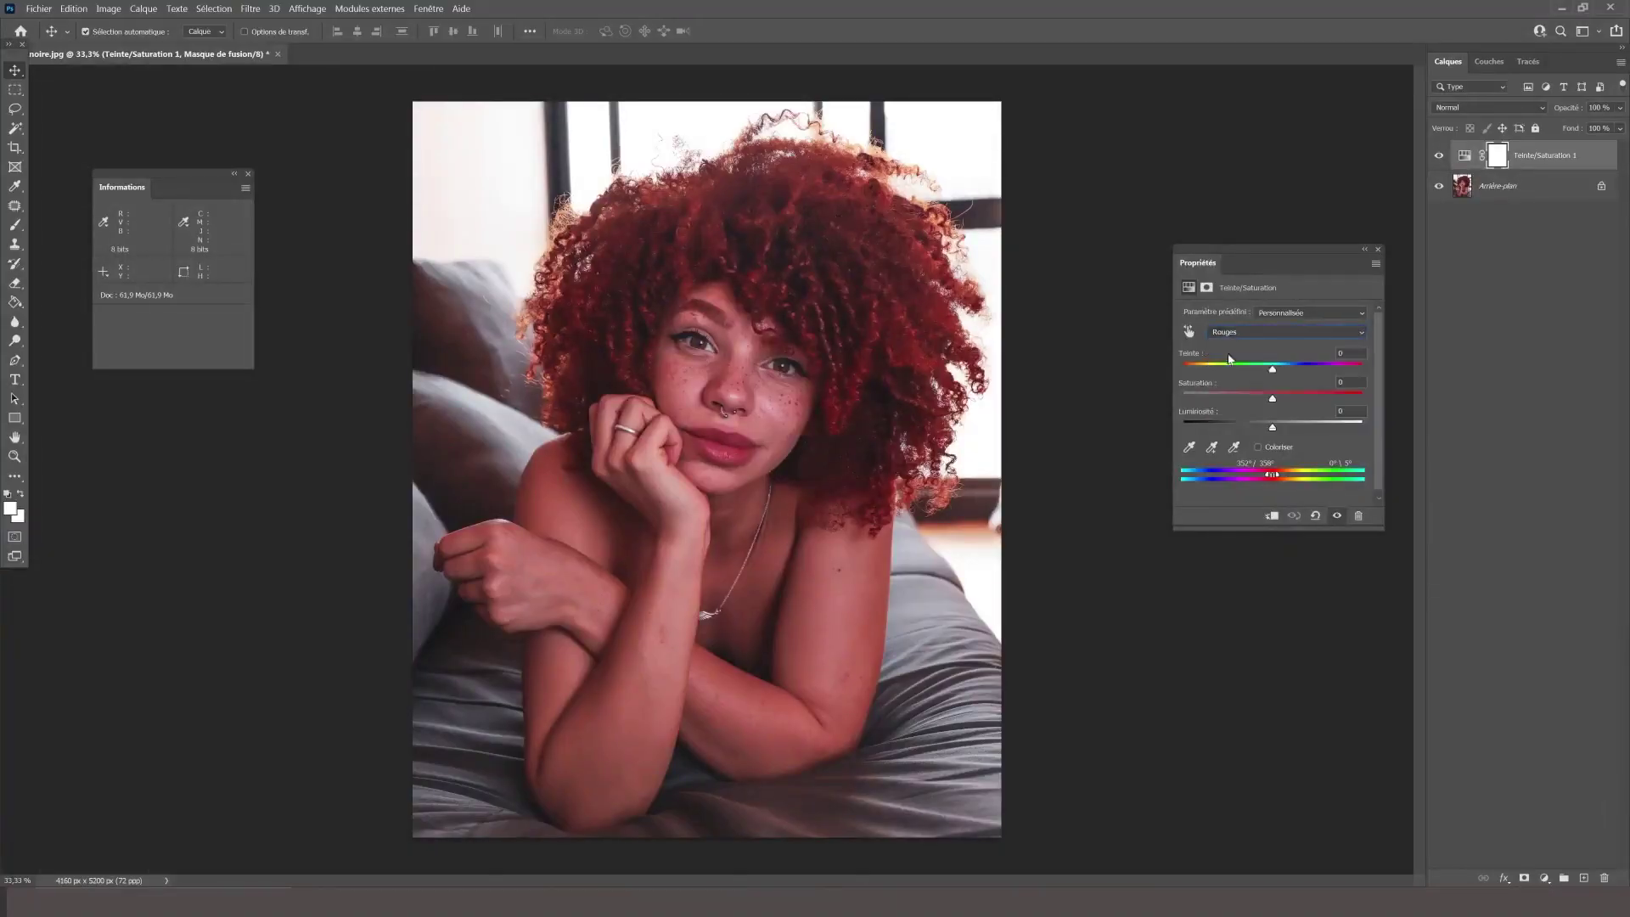
left_click_drag(1272, 370, 1171, 374)
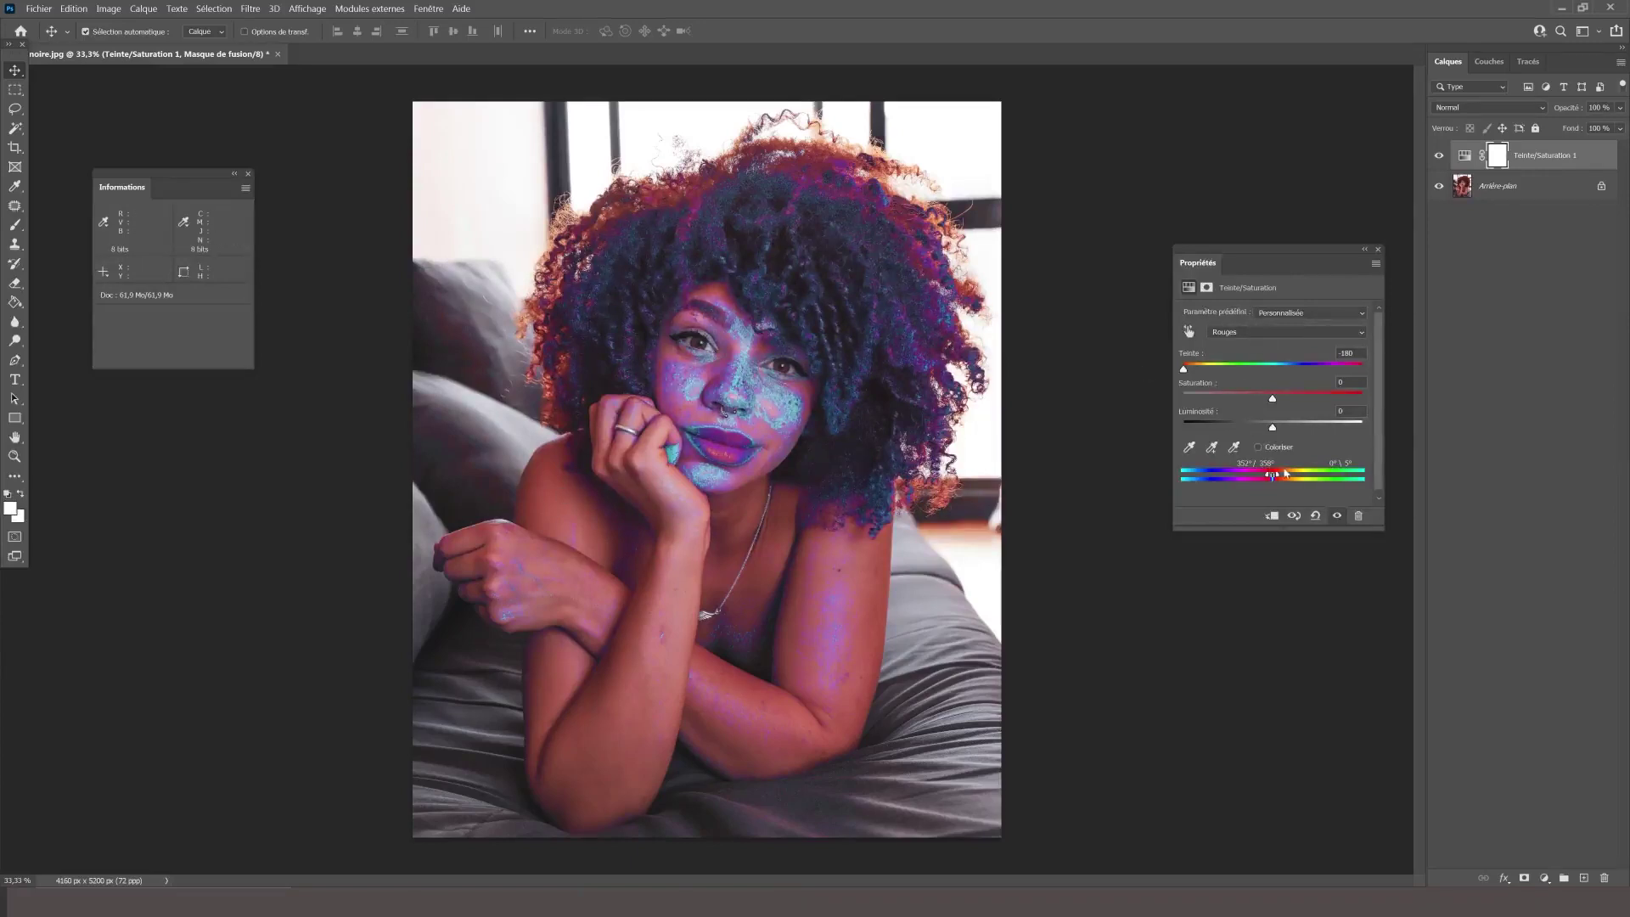
left_click_drag(1279, 478, 1292, 478)
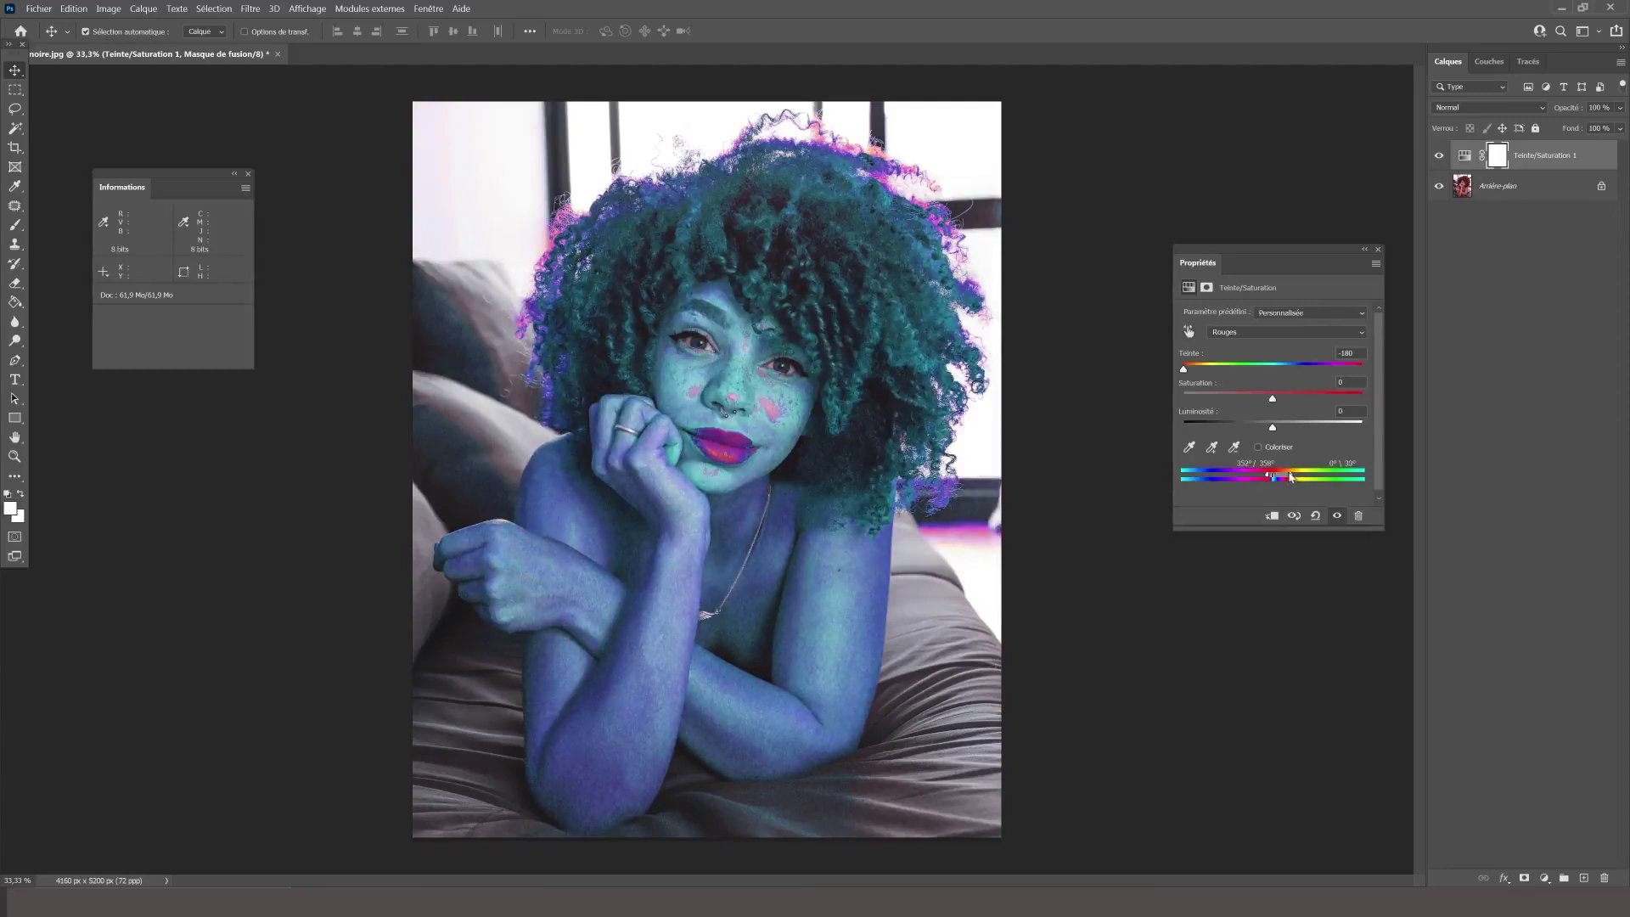
left_click_drag(1287, 476, 1290, 476)
left_click_drag(1268, 478, 1272, 476)
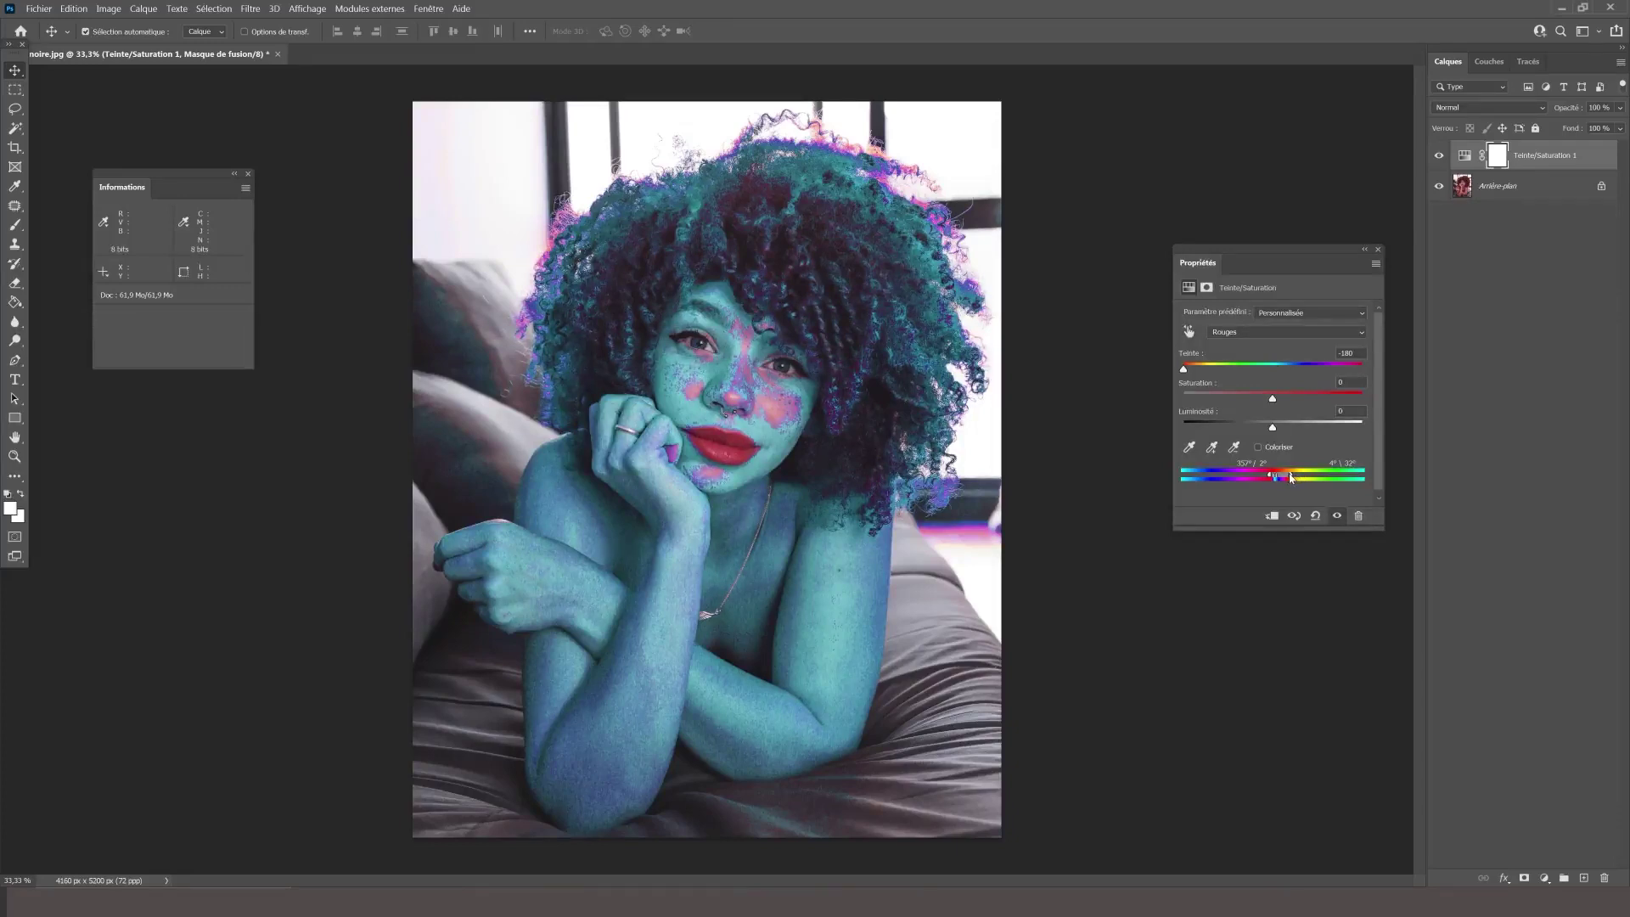
left_click_drag(1302, 475, 1284, 478)
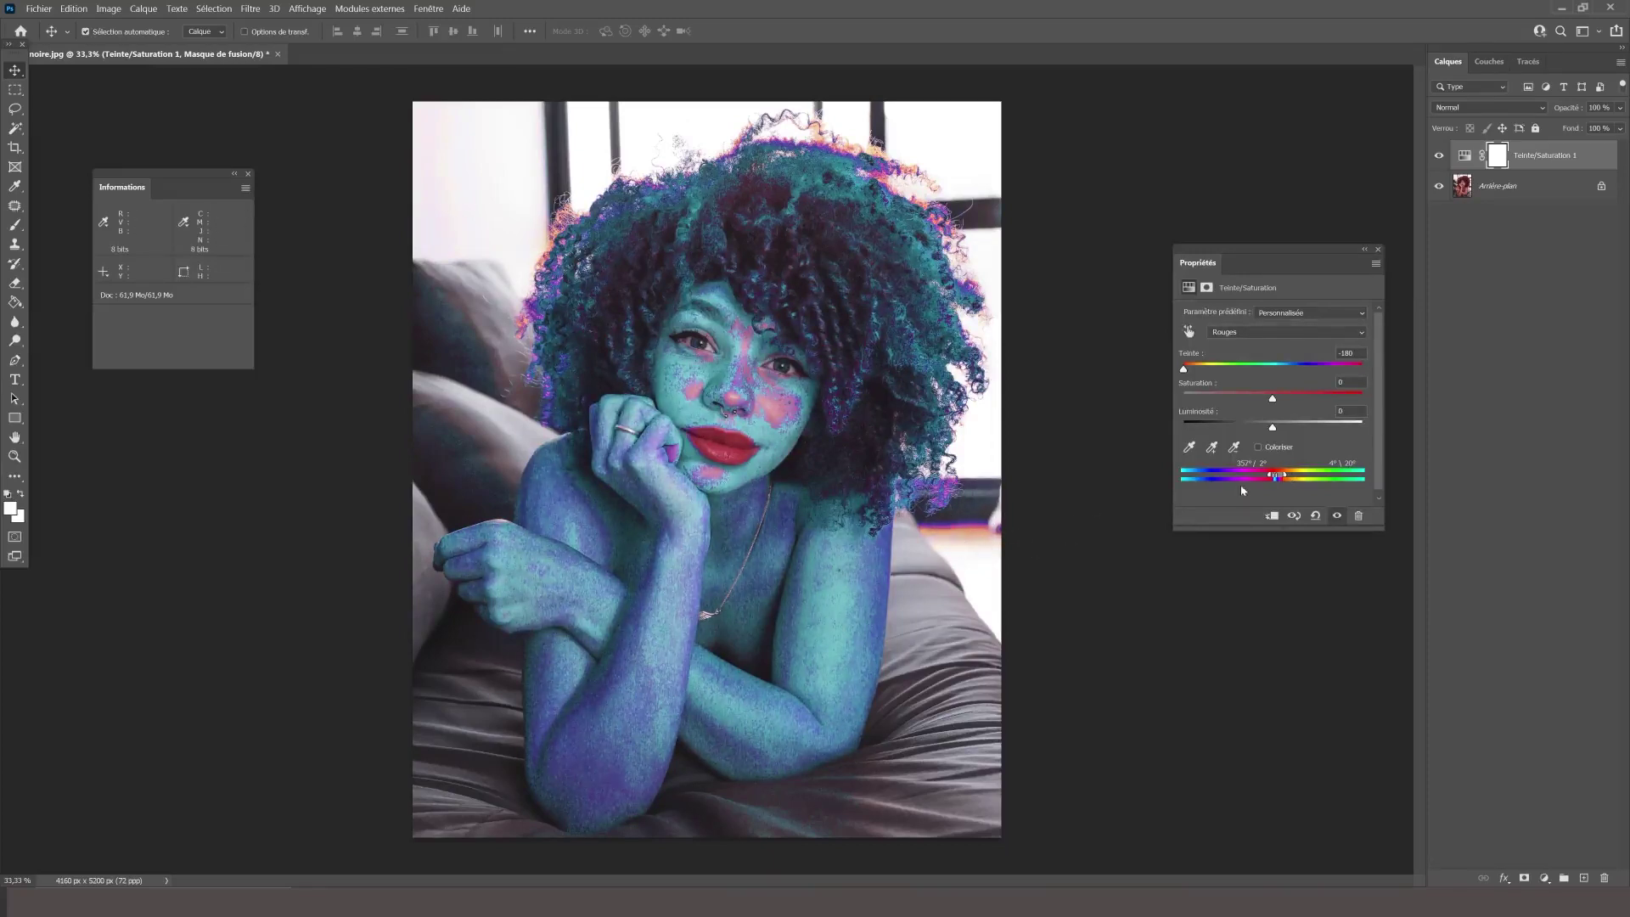
left_click_drag(1286, 477, 1285, 478)
Step: Reset the Rouges hue to 0 and lower the saturation to -30, comparing the portrait with and without the adjustment
left_click_drag(1185, 371, 1272, 367)
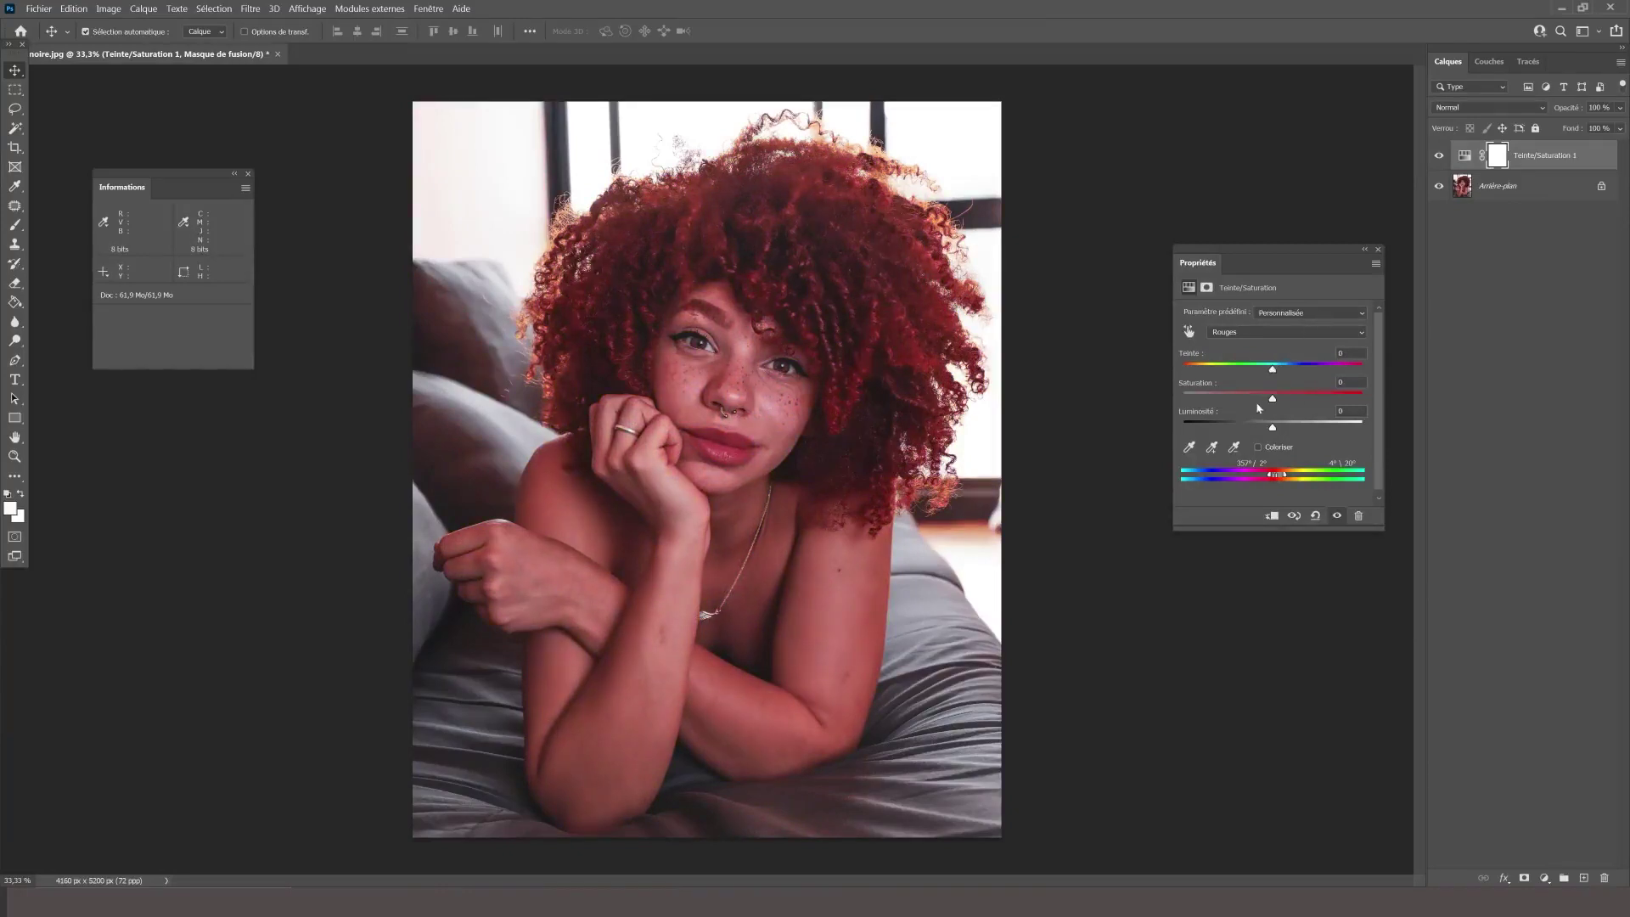
left_click_drag(1274, 402, 1246, 409)
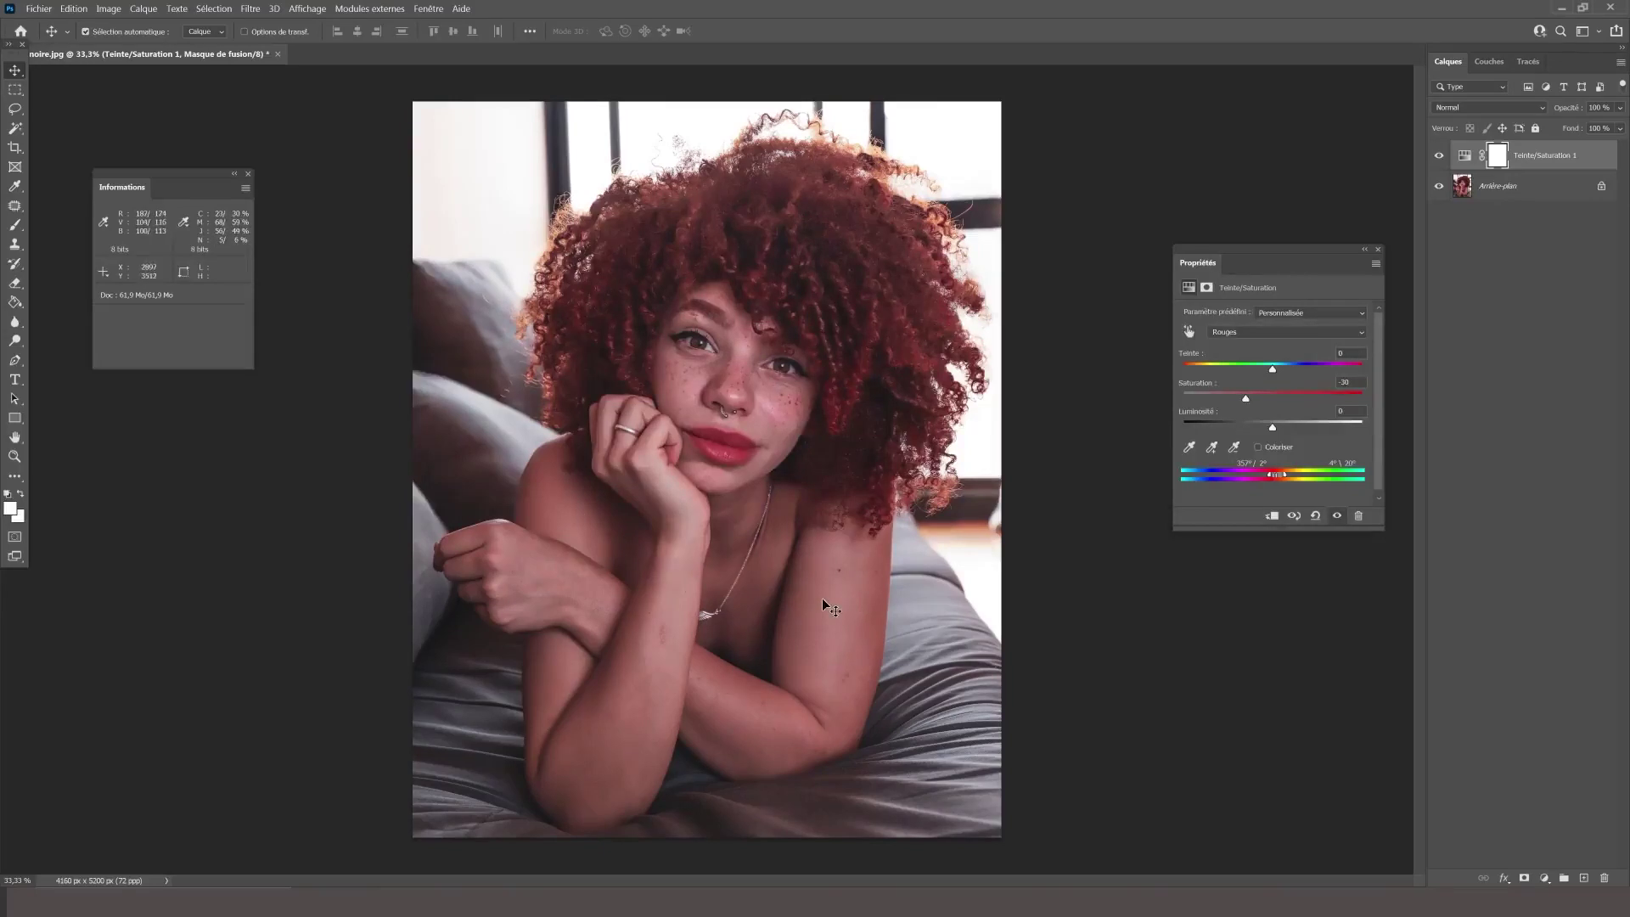
left_click(1439, 156)
left_click(1439, 156)
left_click(1441, 159)
left_click(1441, 159)
Step: Try lowering the Rouges luminosity to -20 and compare the portrait with and without the adjustment
left_click_drag(1274, 430, 1260, 432)
left_click_drag(1257, 430, 1256, 430)
left_click(1438, 157)
left_click(1438, 158)
left_click(1437, 157)
Step: Try a Rouges saturation of -13 and compare the portrait with the original
left_click_drag(1246, 402, 1263, 400)
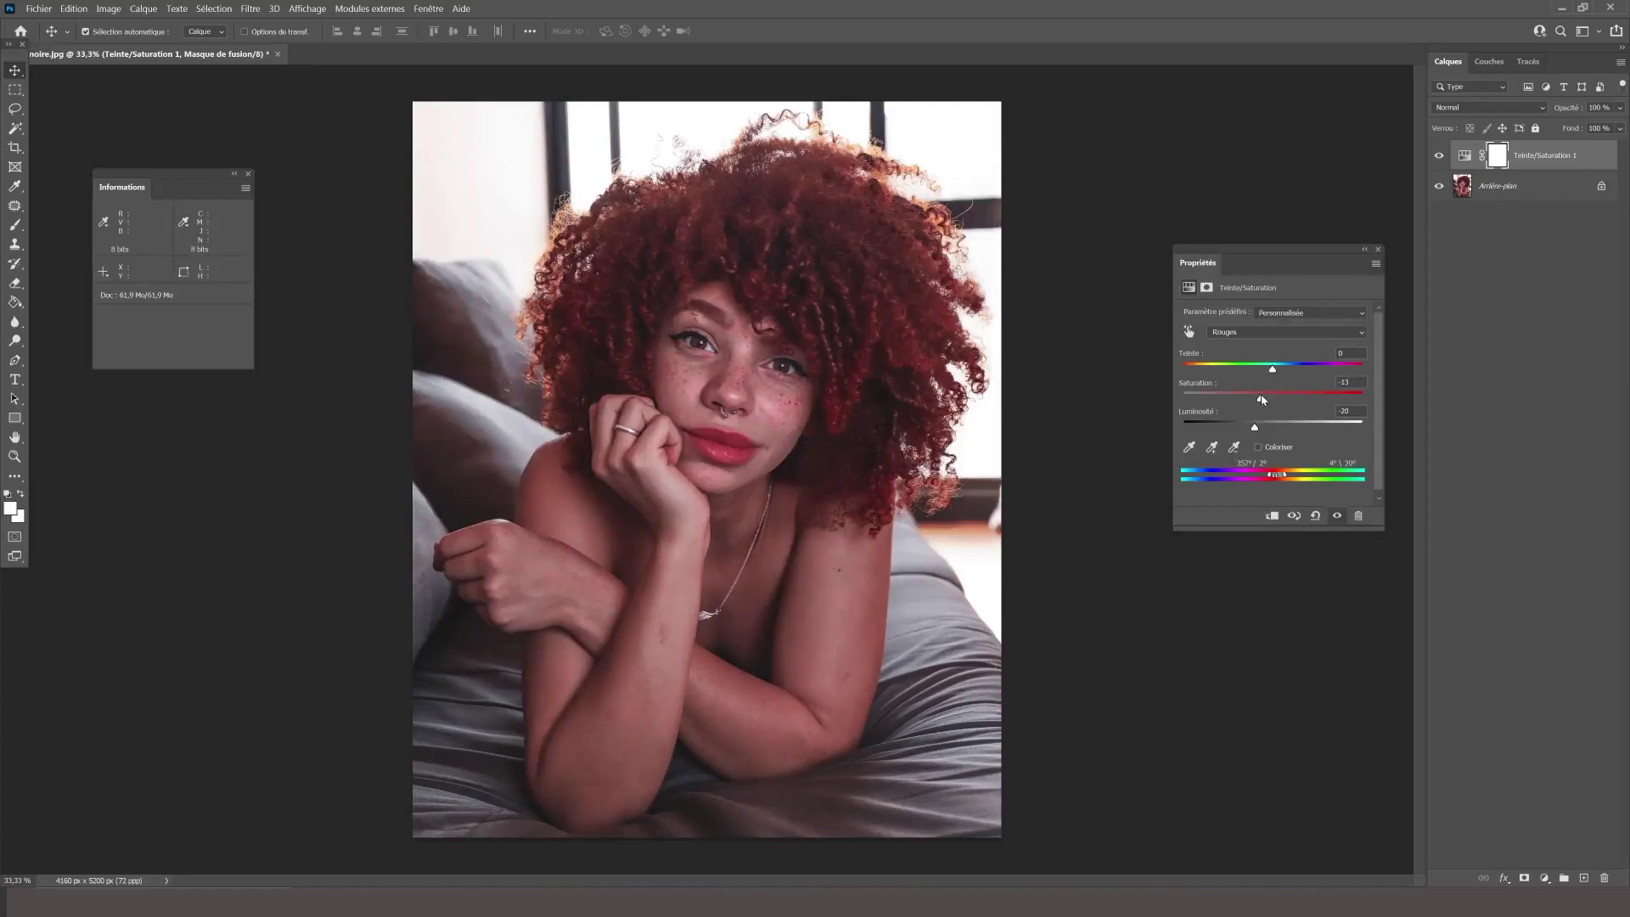
left_click(1439, 156)
left_click(1440, 157)
left_click(1440, 156)
left_click(1440, 156)
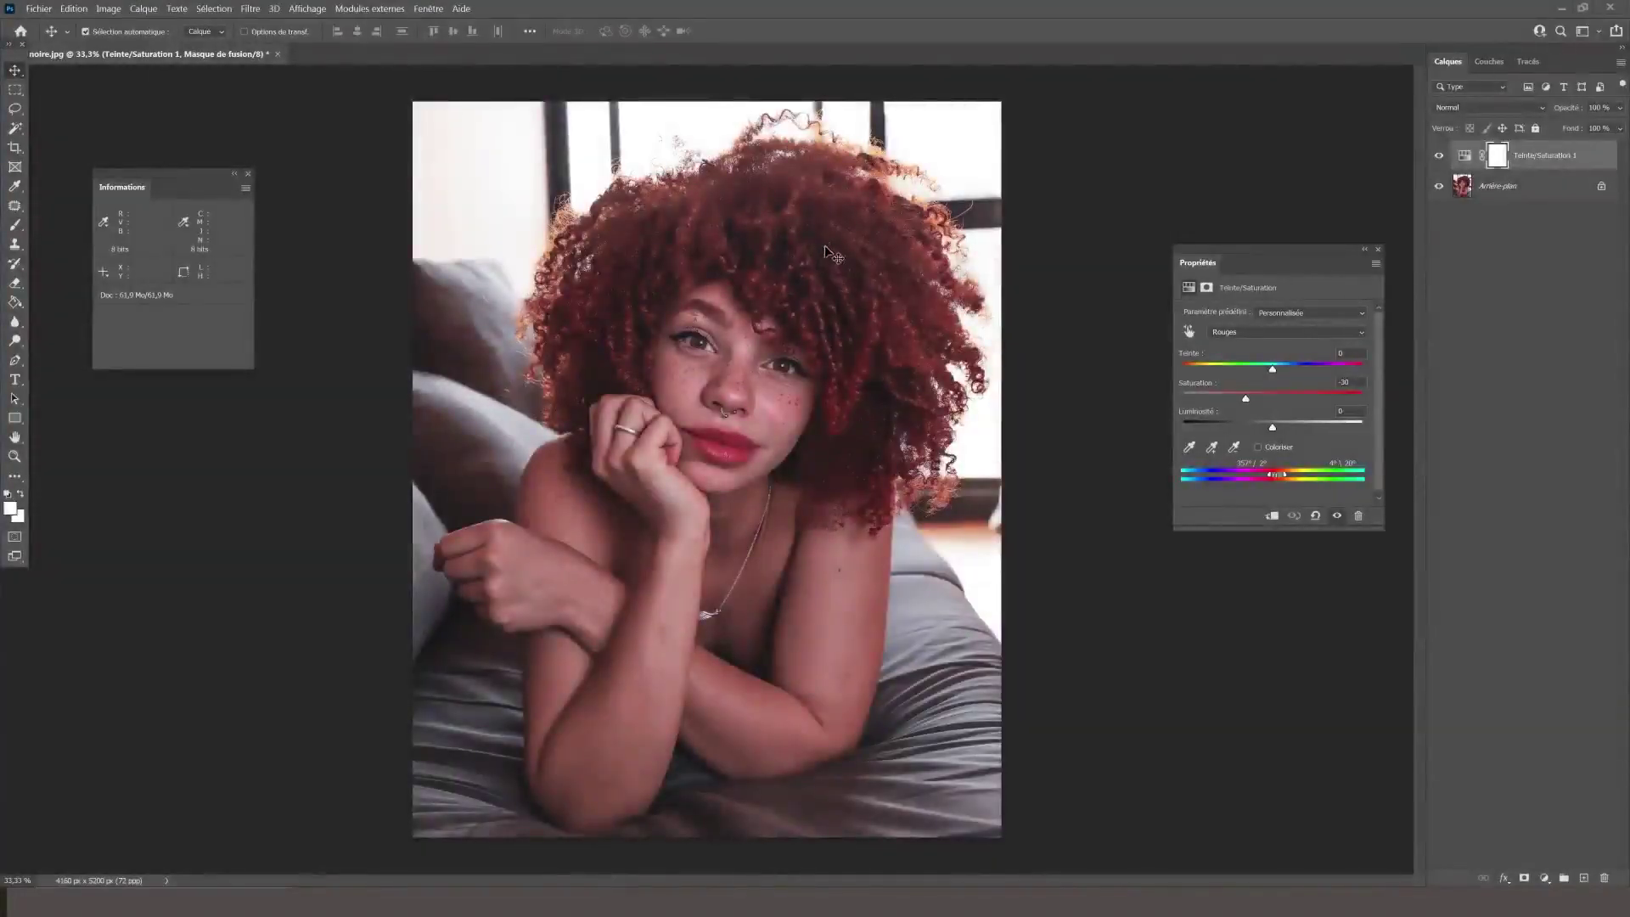
Step: Paint black (000000) with the Brush over the hair on the Teinte/Saturation layer's mask to exclude it from the adjustment
left_click(1496, 156)
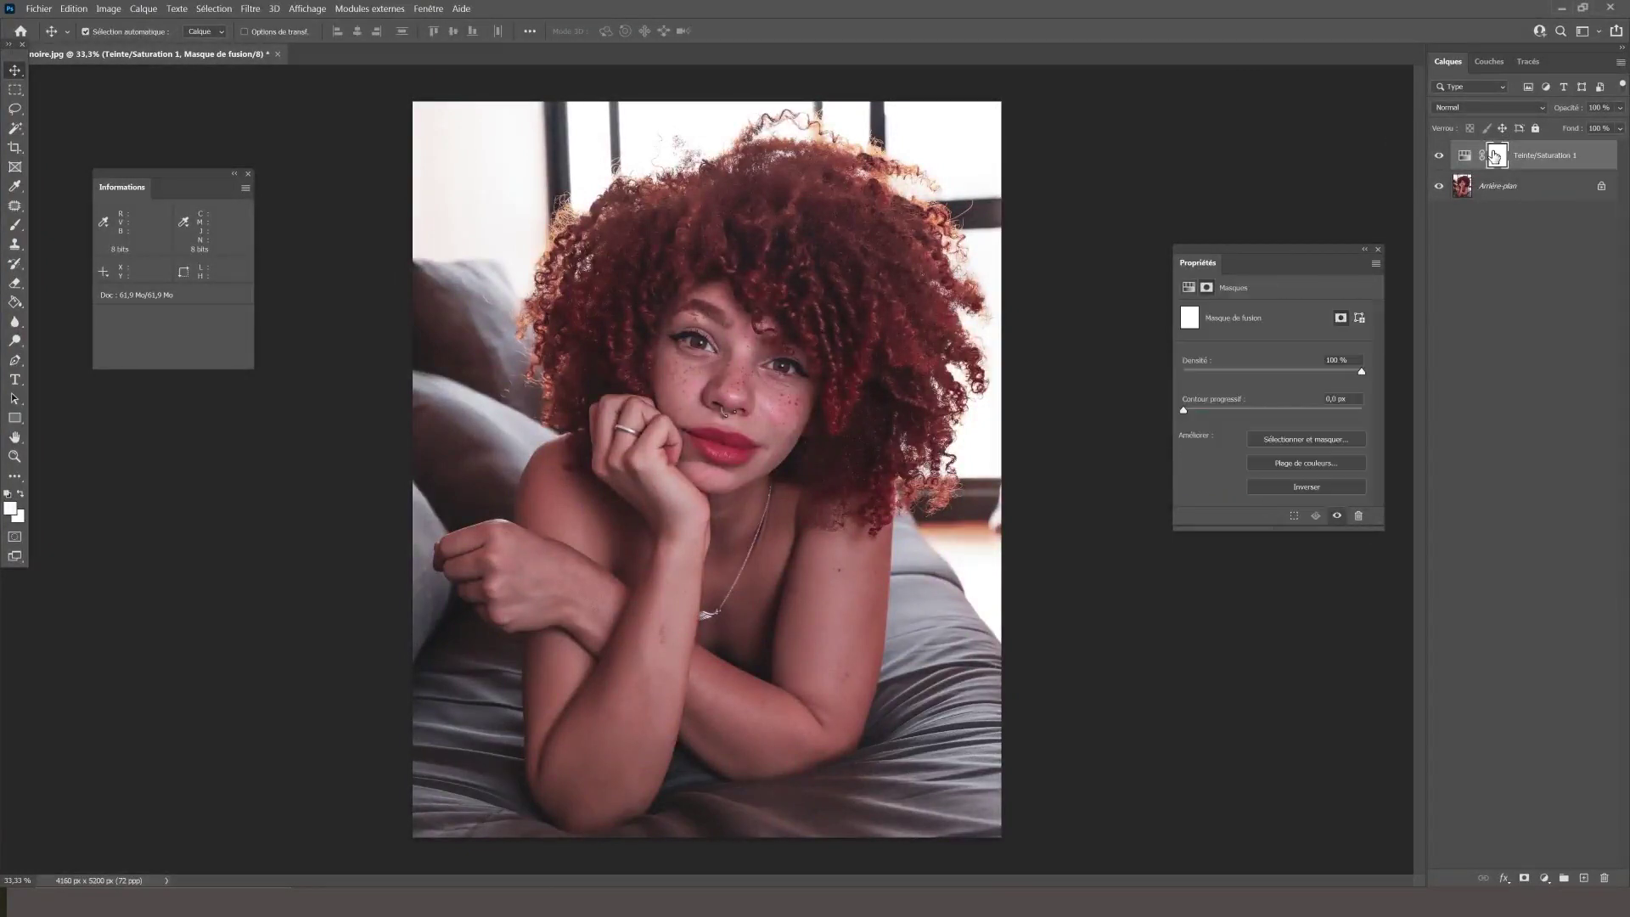
left_click(16, 225)
left_click(11, 507)
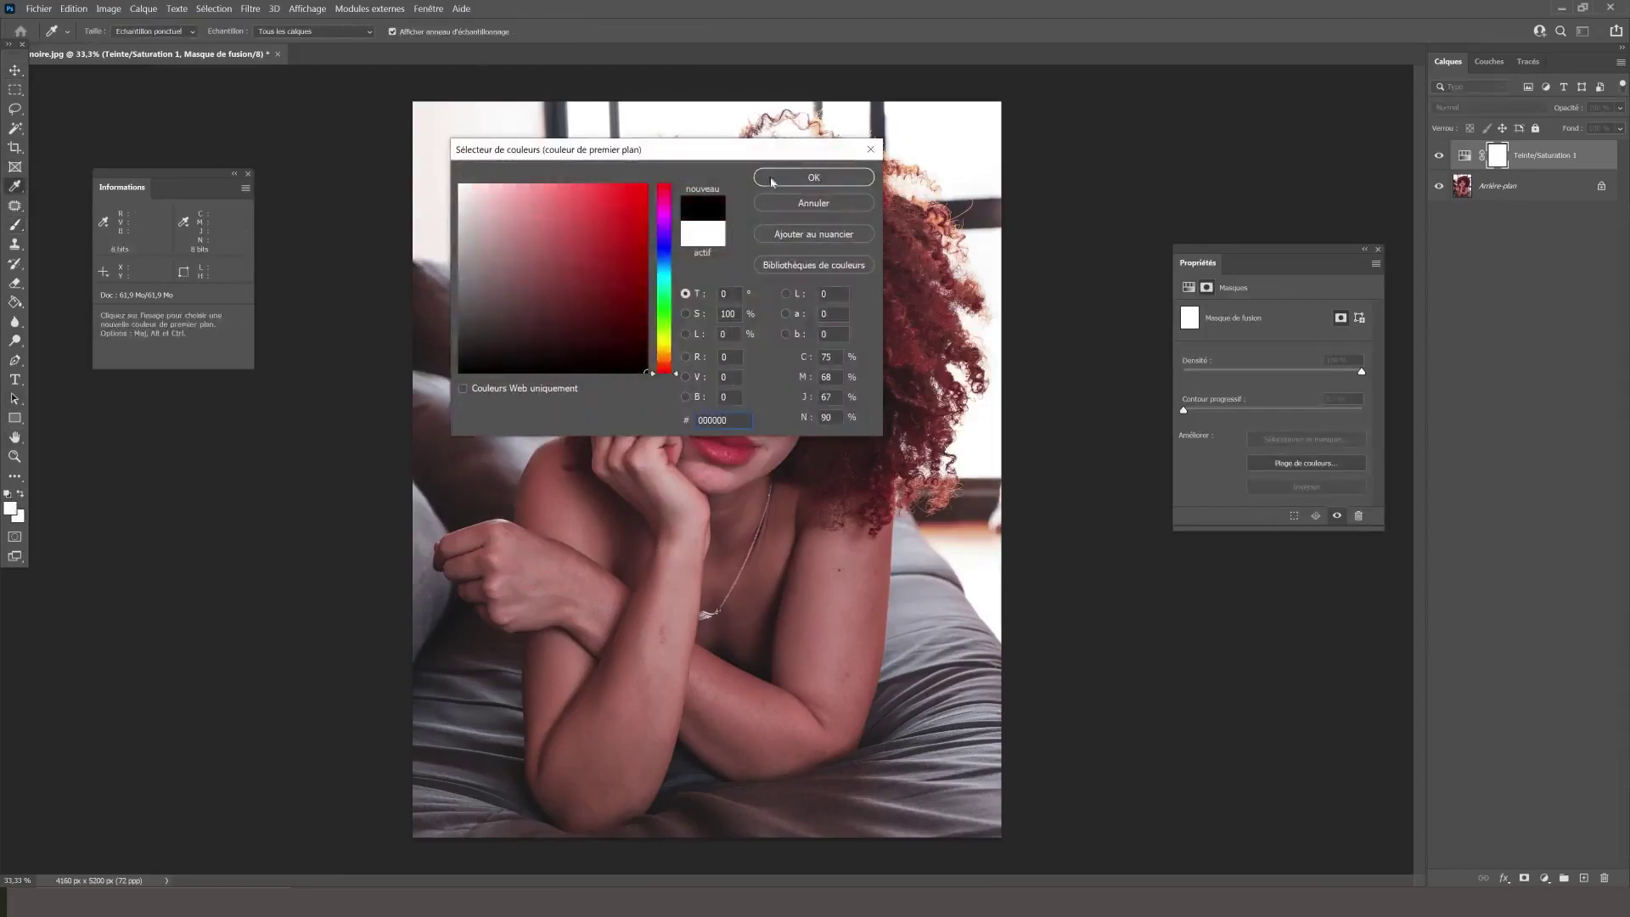
left_click(774, 177)
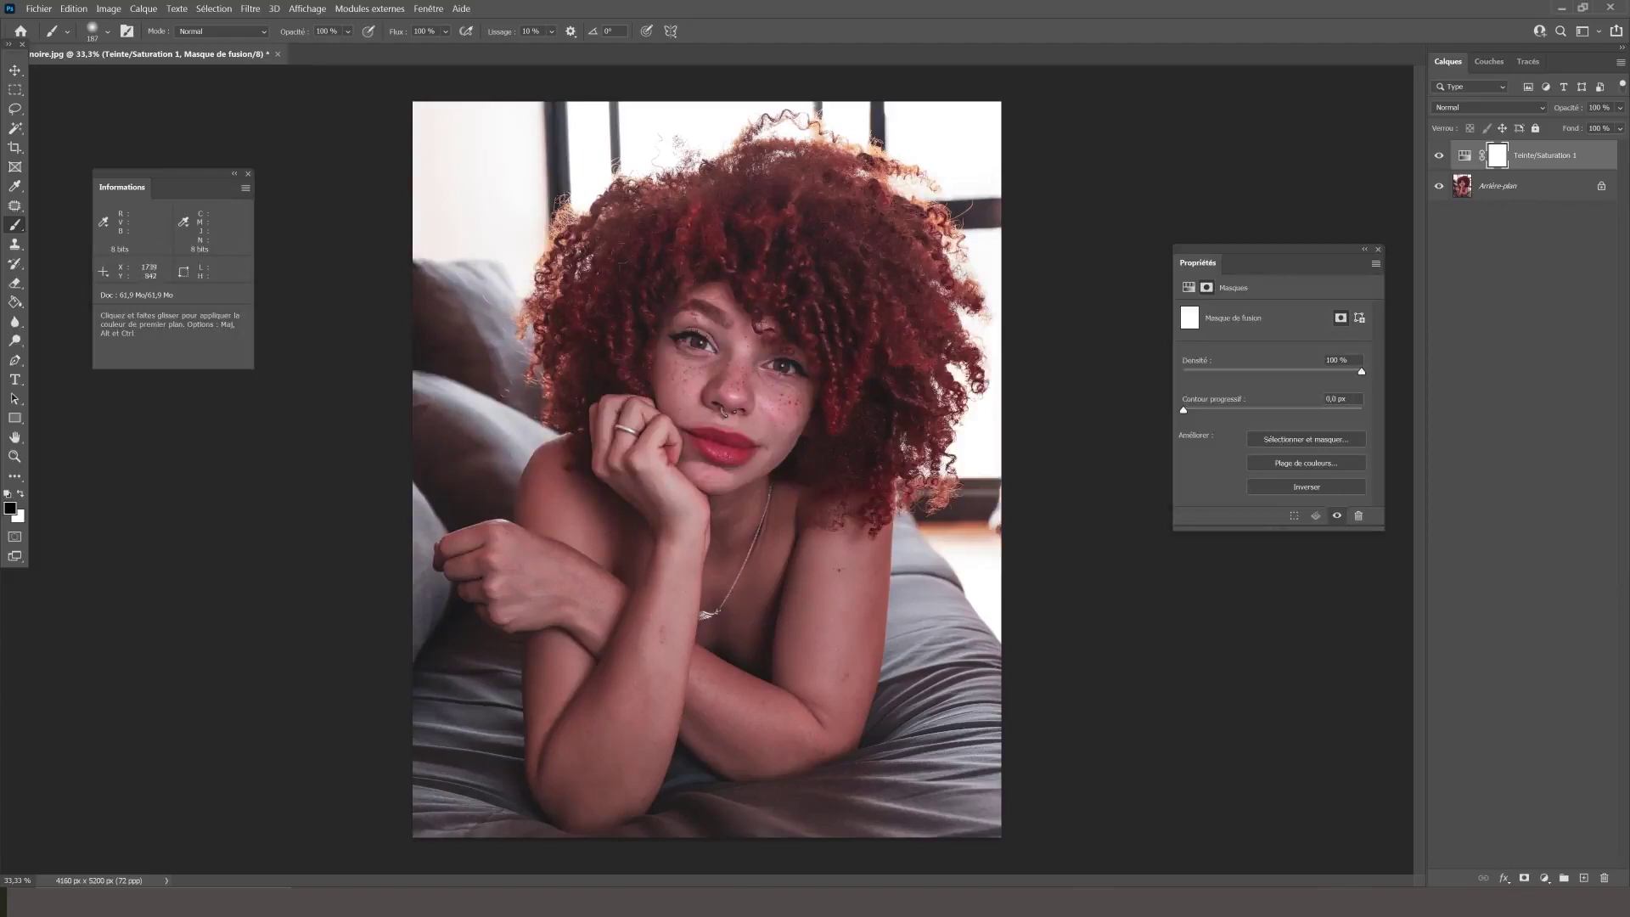
left_click(645, 233)
Step: Refine the layer mask along the hair around the face with a smaller brush of about 58 px
left_click(298, 9)
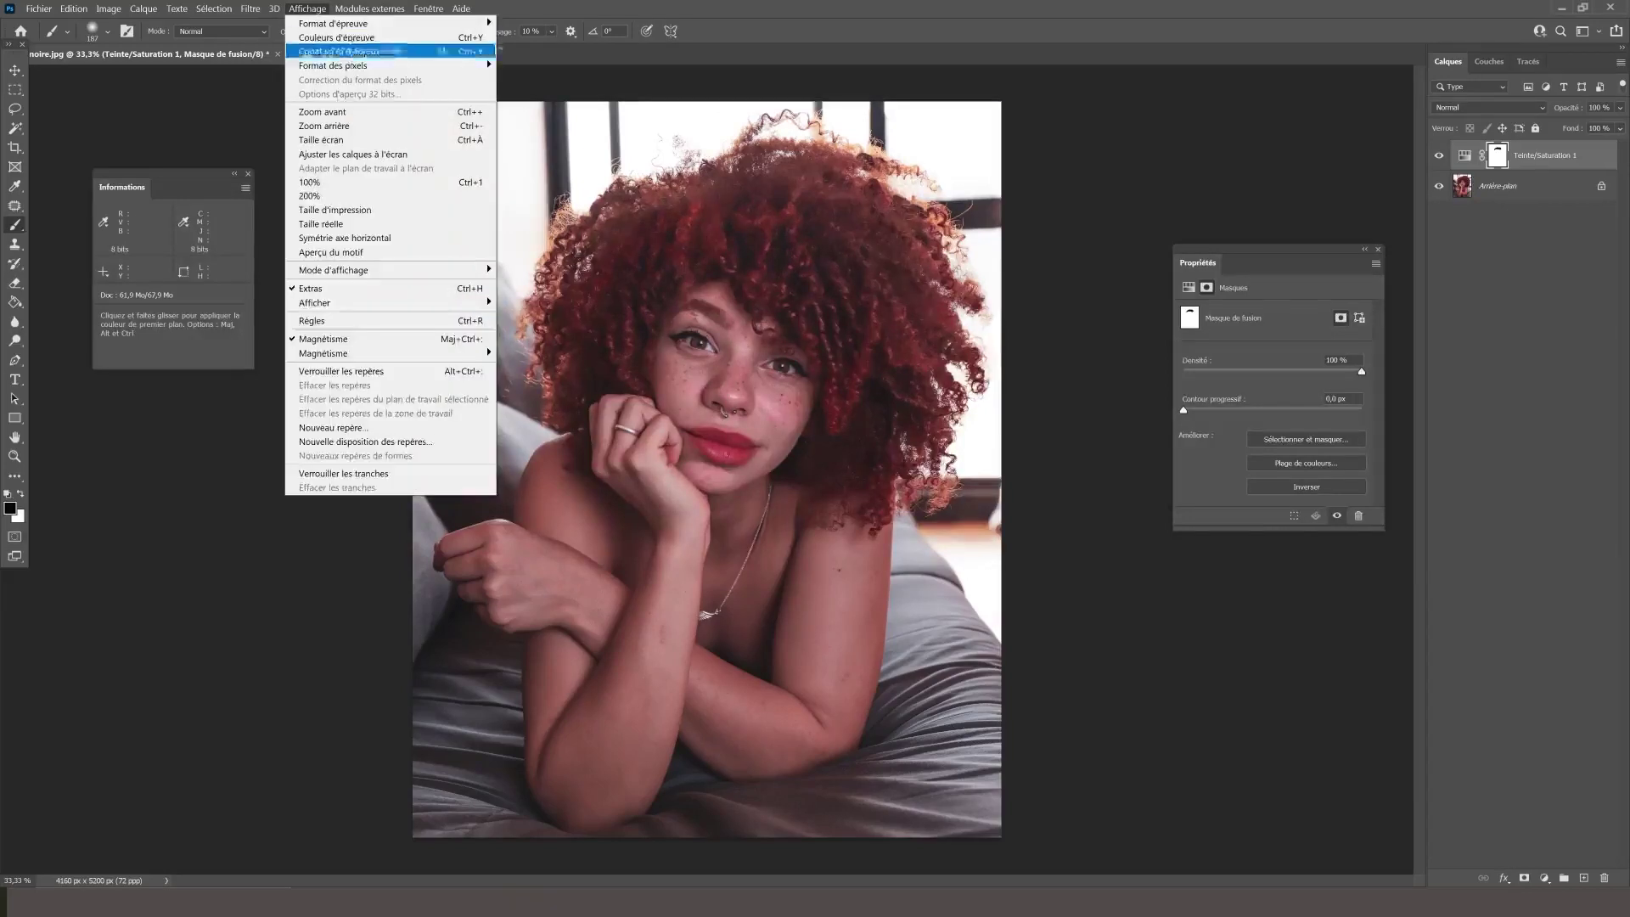
left_click(342, 108)
left_click_drag(1419, 371, 1419, 287)
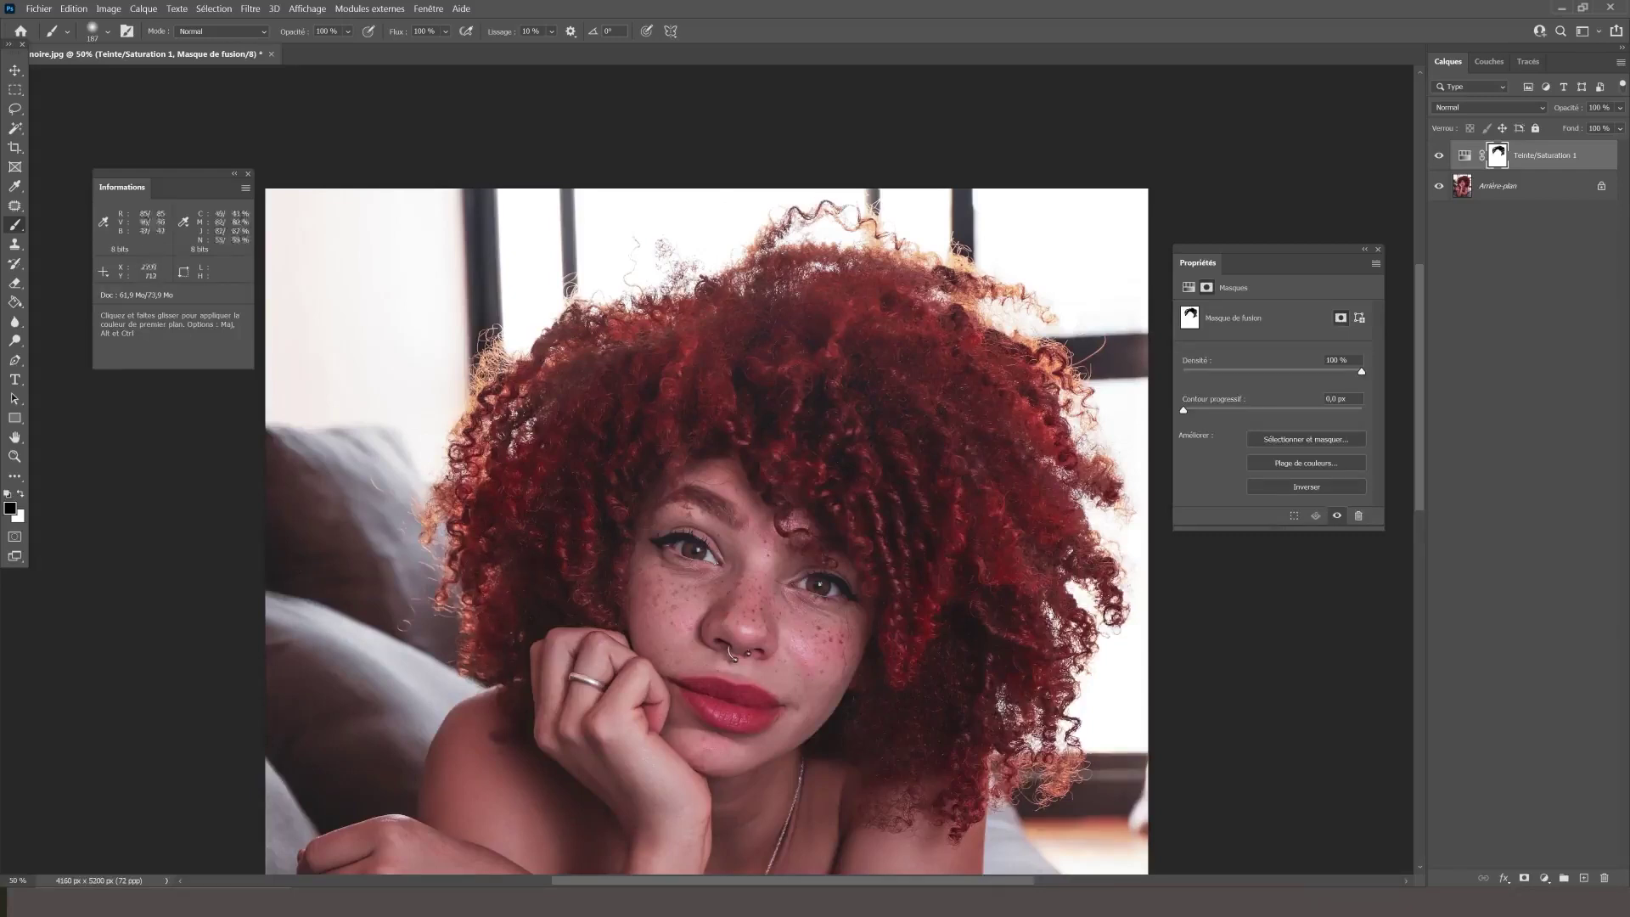
left_click(108, 32)
left_click_drag(156, 78, 119, 78)
left_click(753, 461)
left_click(307, 8)
left_click(340, 112)
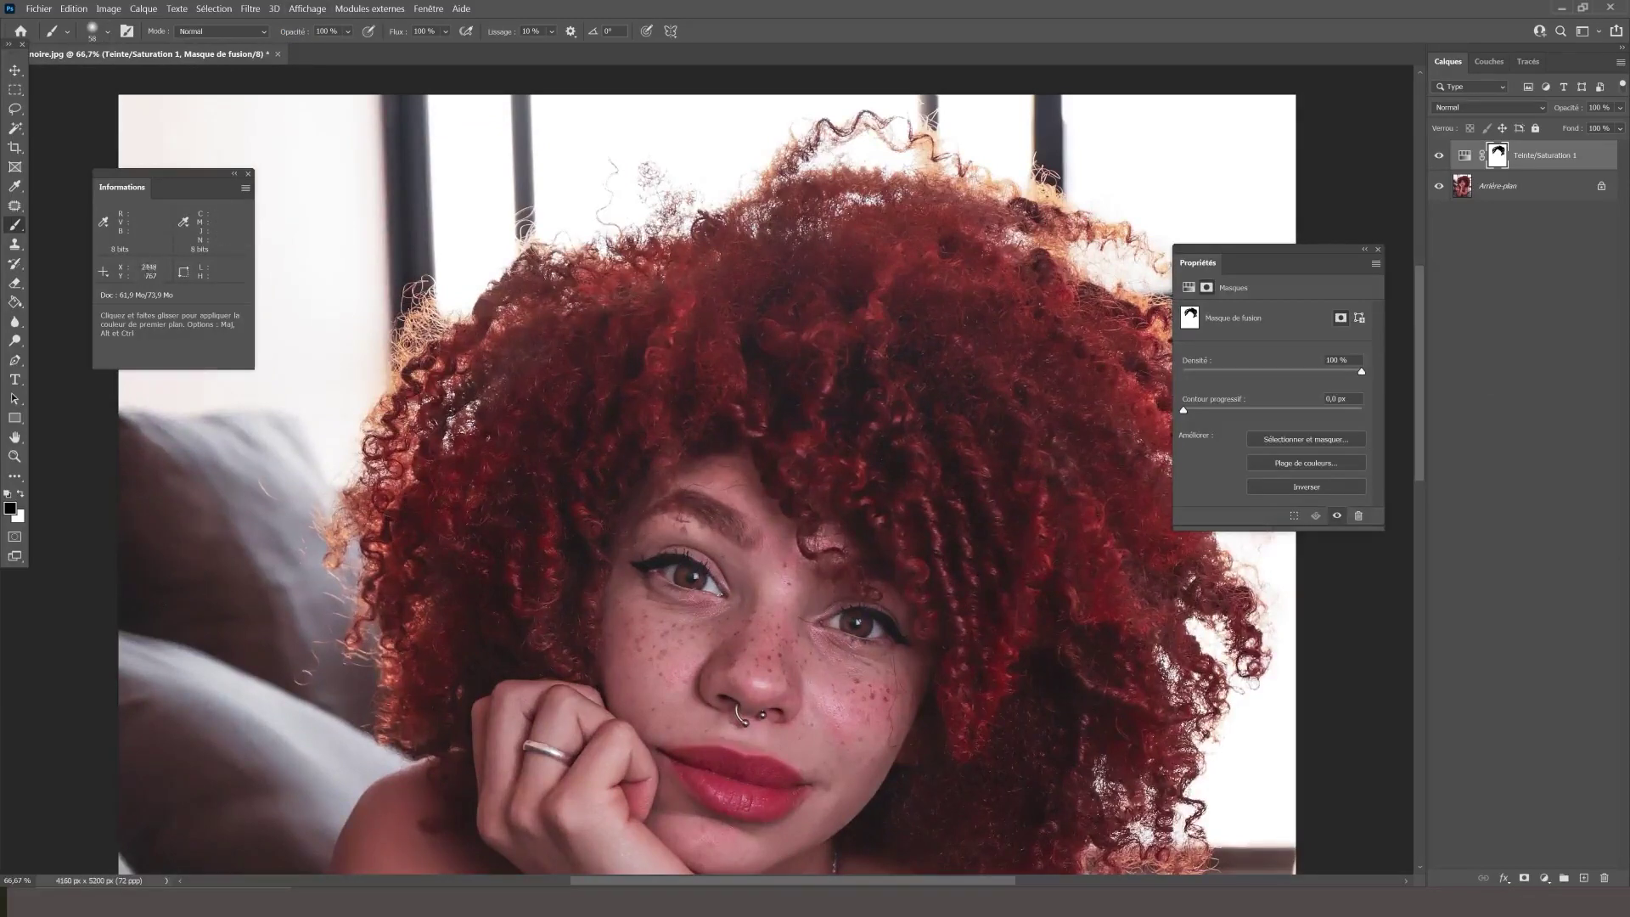
left_click_drag(1316, 251, 1430, 272)
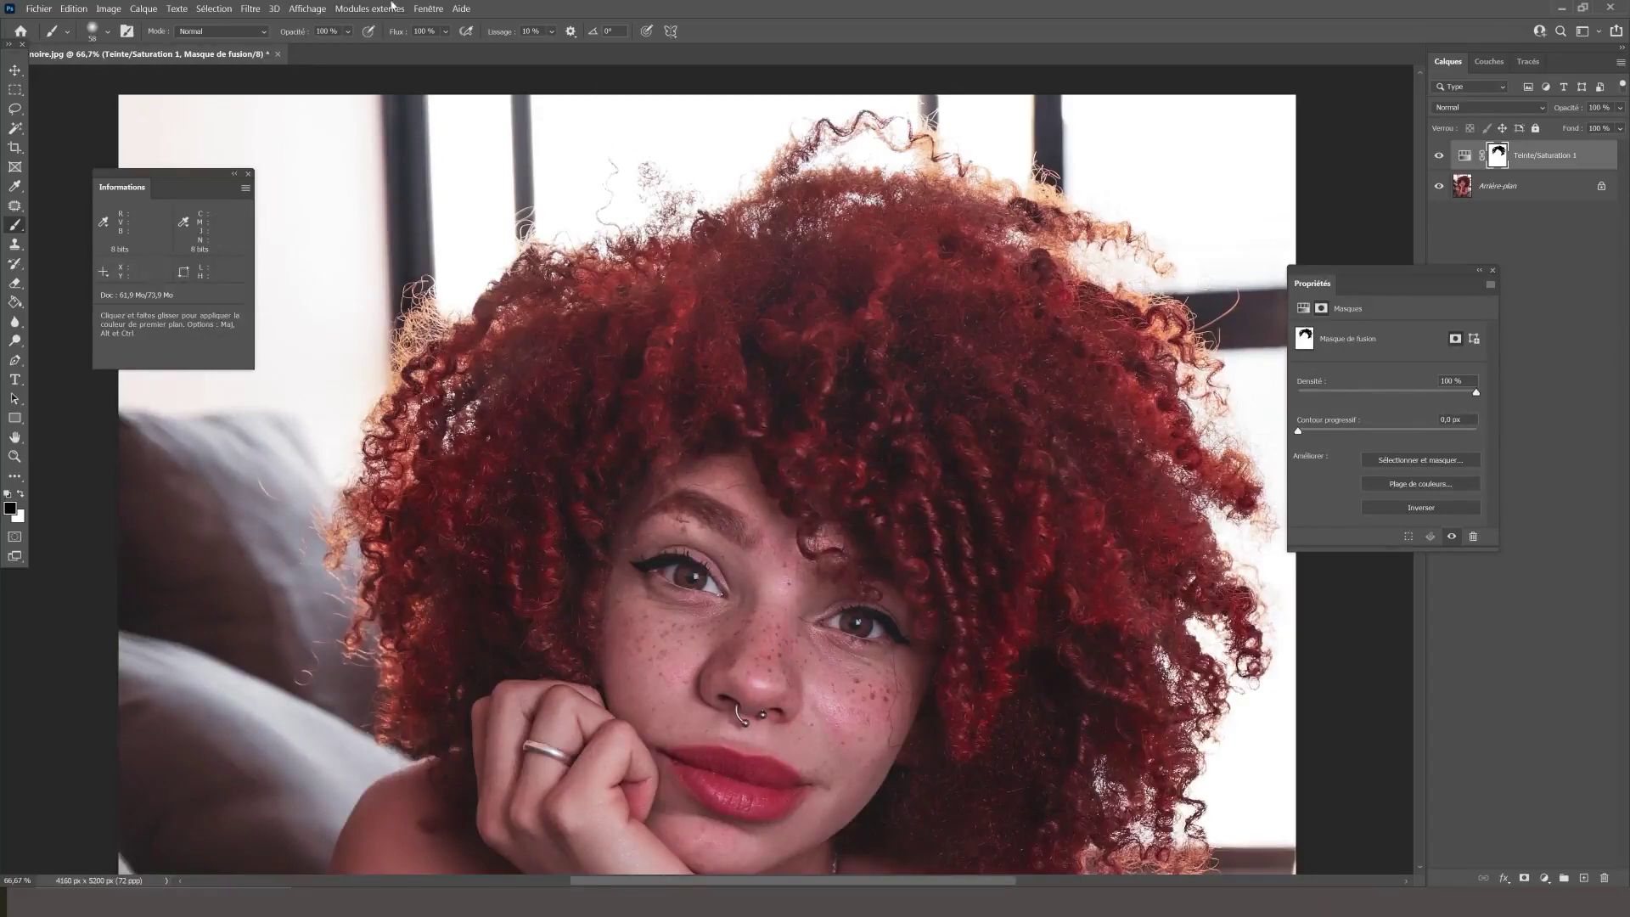
Step: Compare the whole portrait with and without the masked Teinte/Saturation adjustment
left_click(308, 9)
left_click(340, 121)
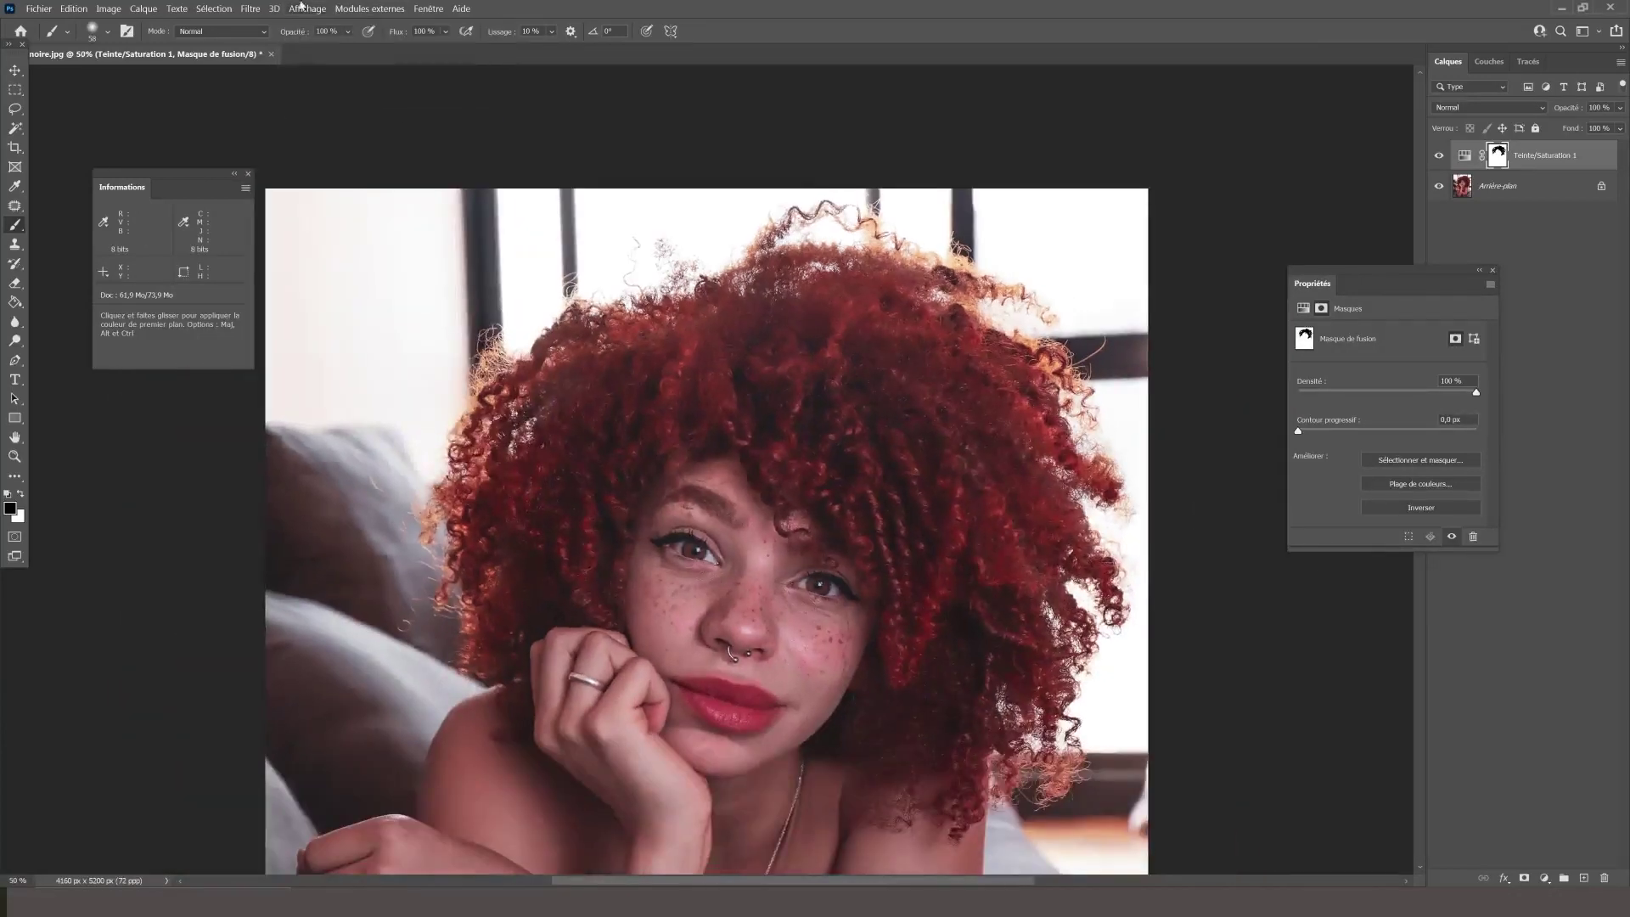
left_click(306, 8)
left_click(437, 124)
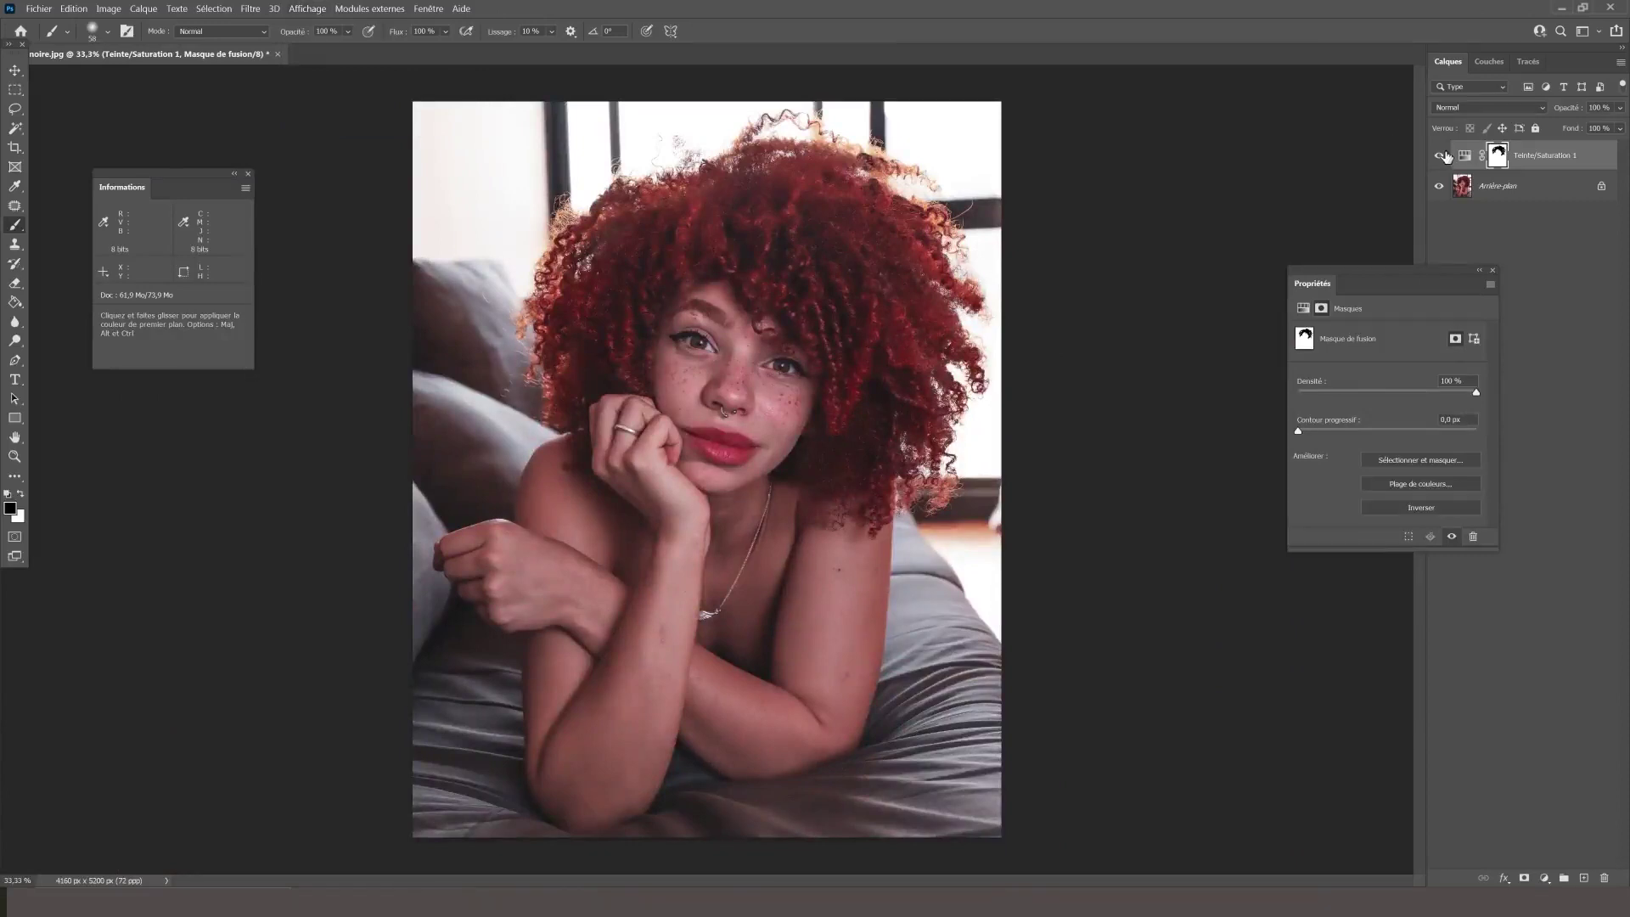
left_click(1442, 156)
left_click(1442, 156)
left_click(1442, 156)
left_click(1442, 156)
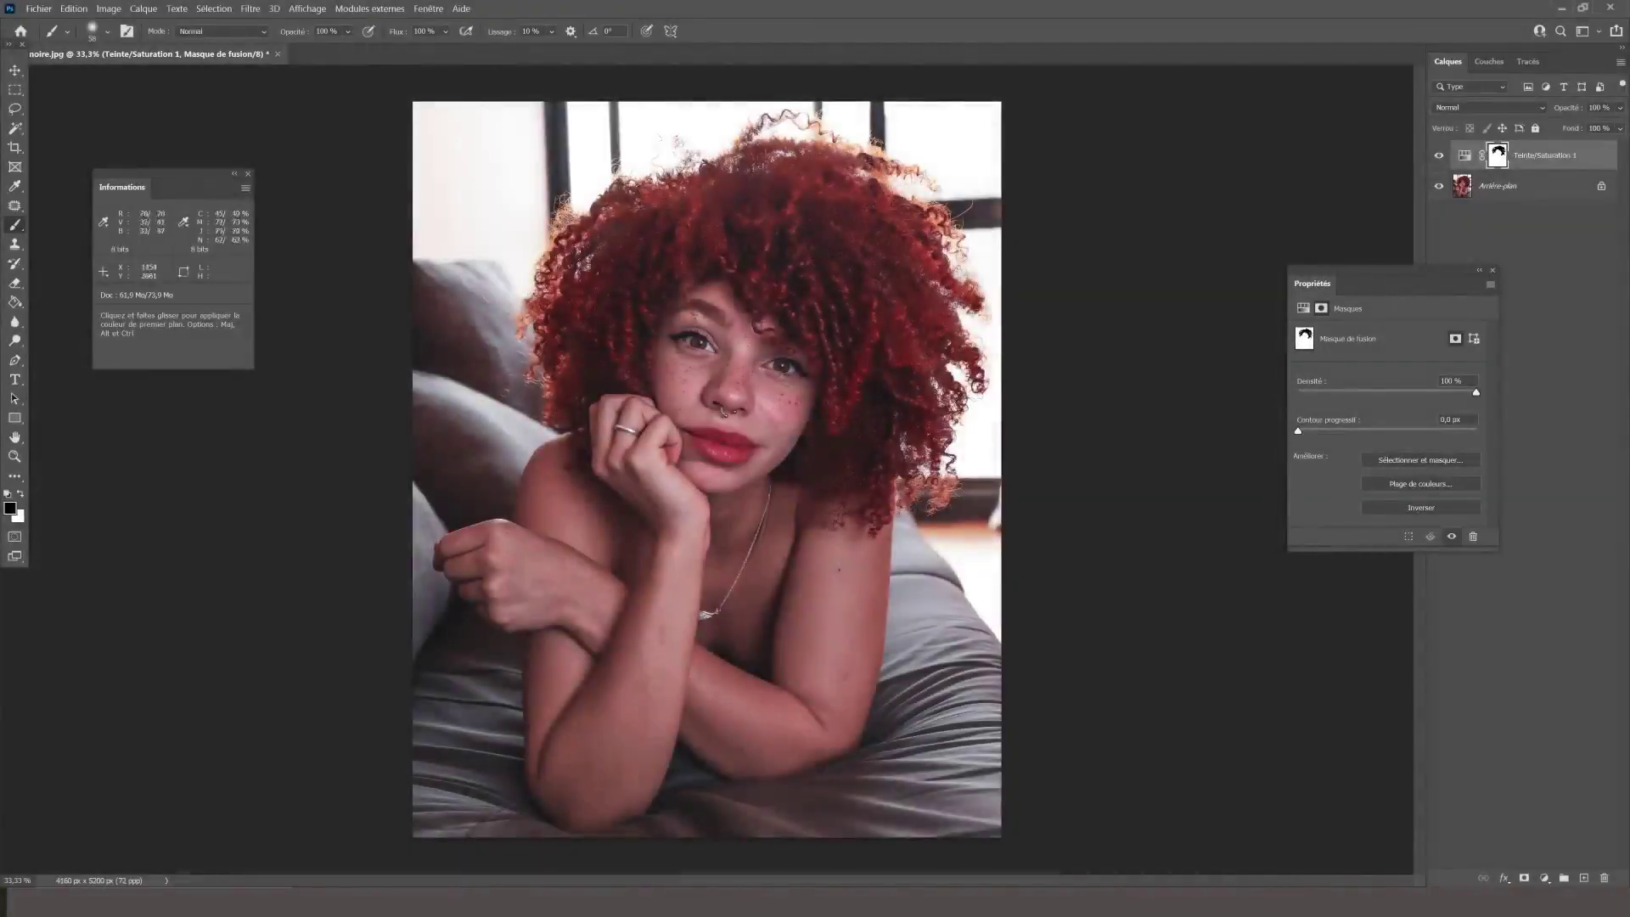
left_click(1441, 158)
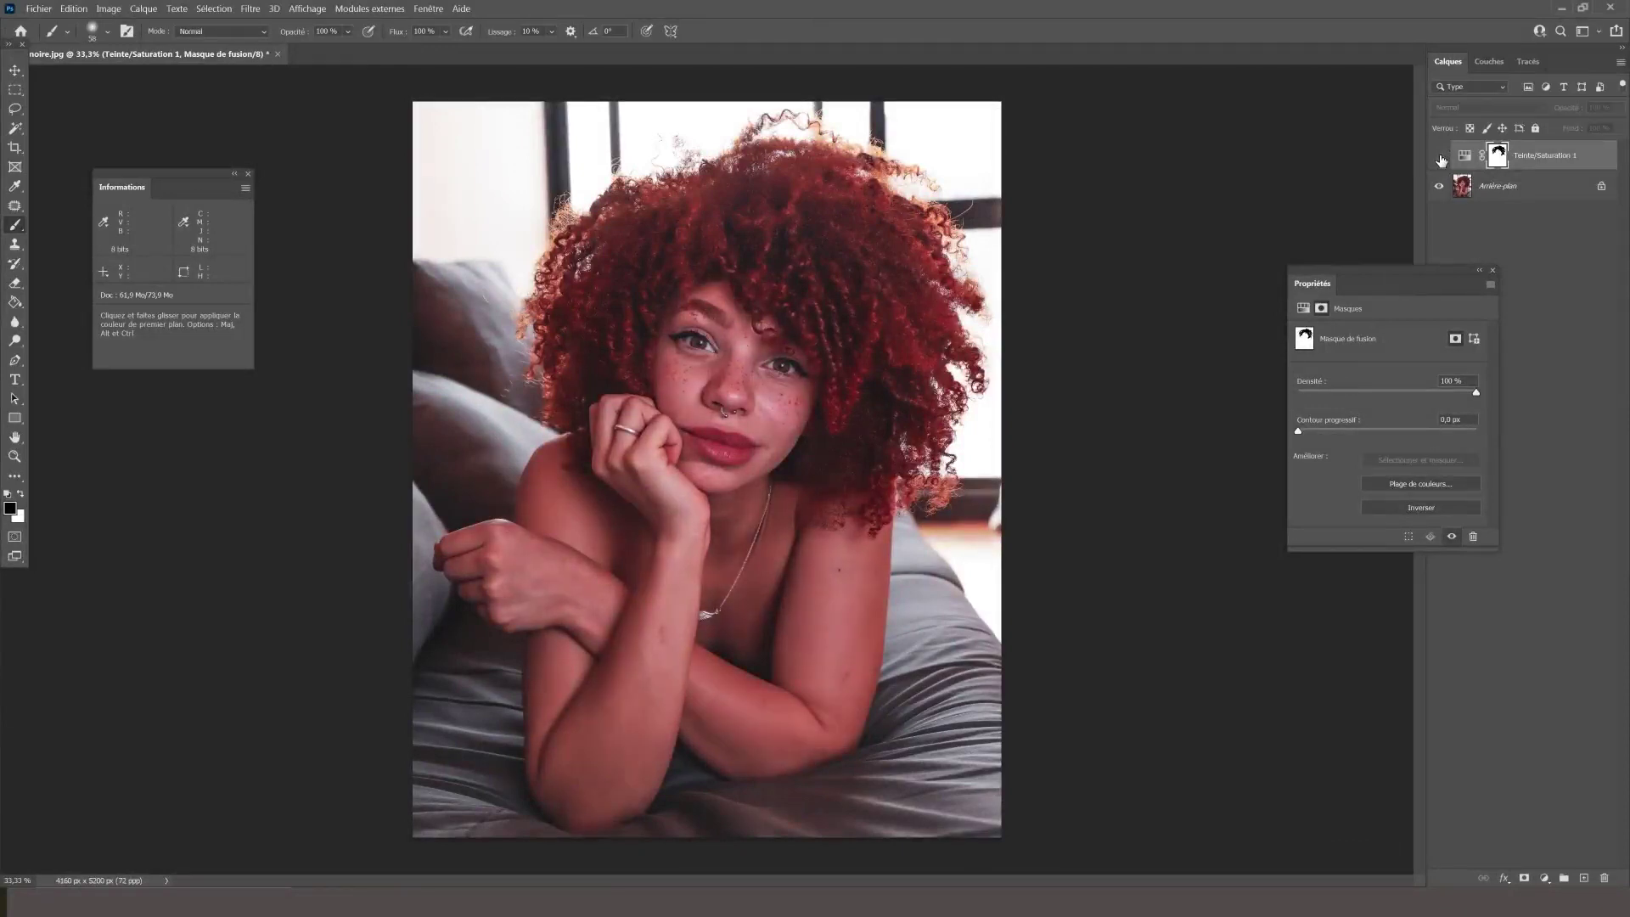
left_click(1441, 158)
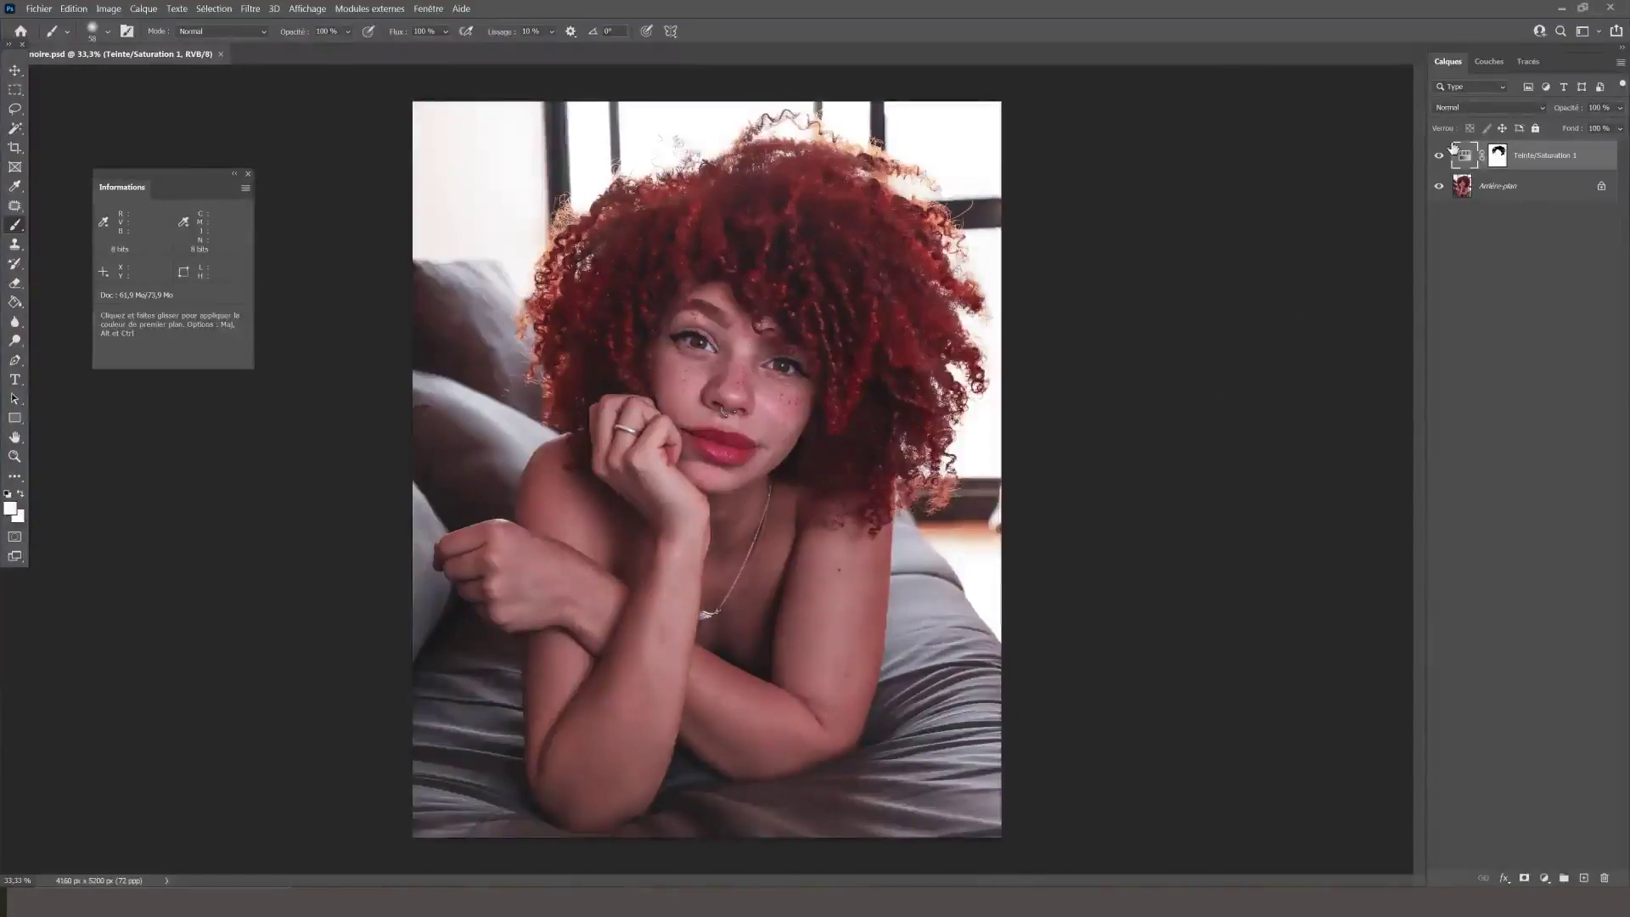
Step: Set the adjustment layer's Rouges saturation to -25 and luminosity to -10, then compare the portrait with and without it
double_click(1461, 155)
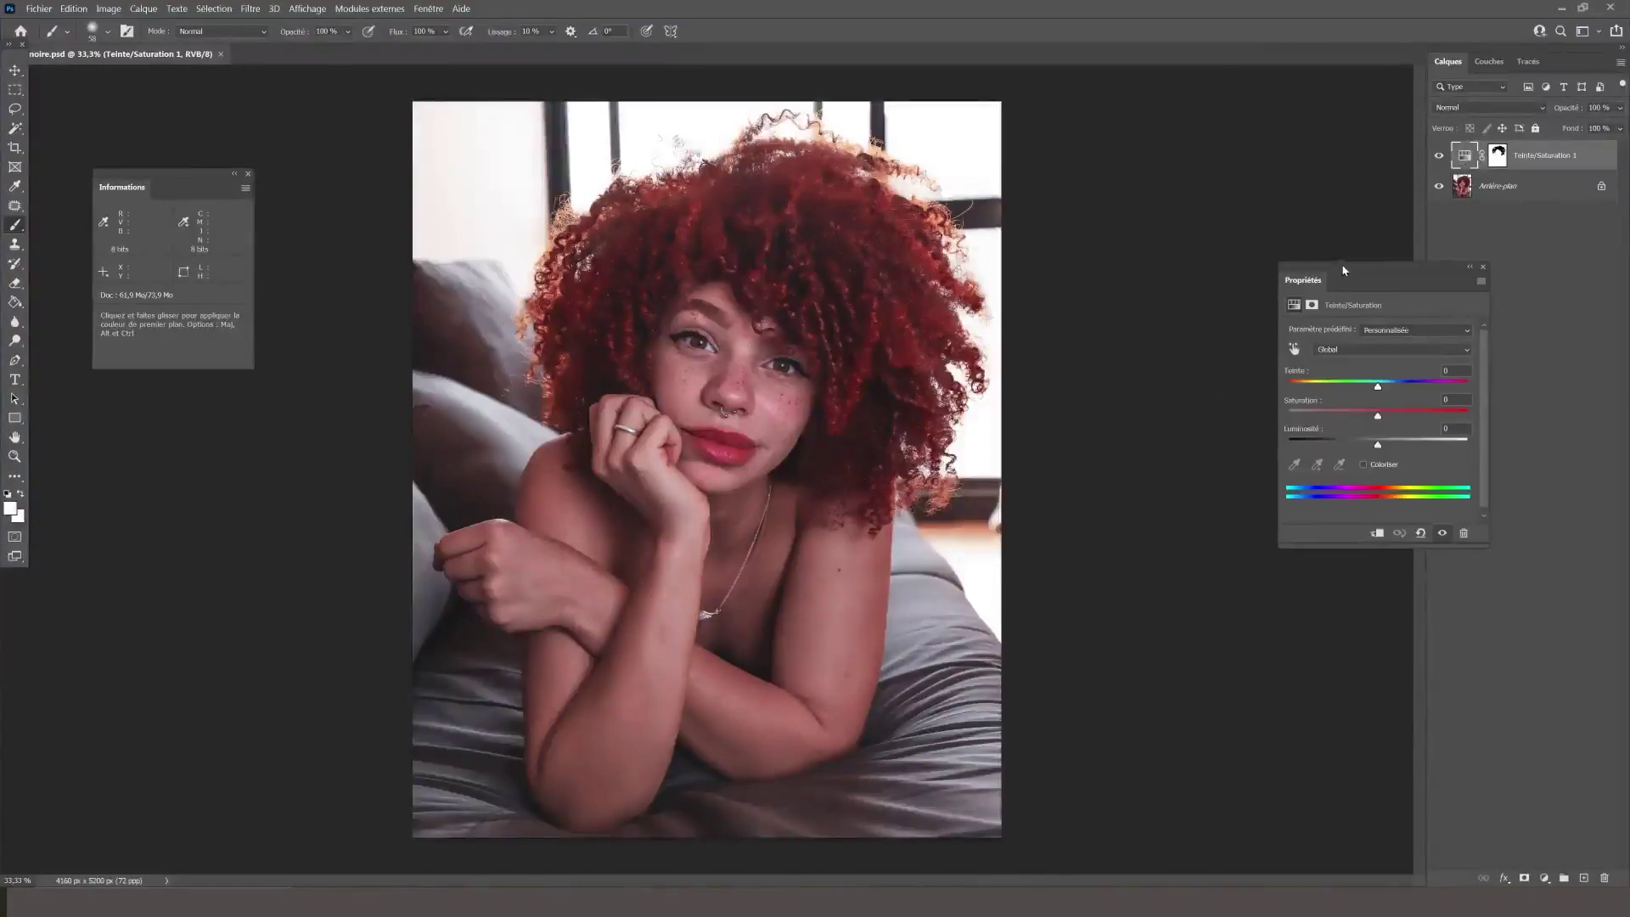
left_click_drag(1344, 270, 1217, 246)
left_click(1204, 327)
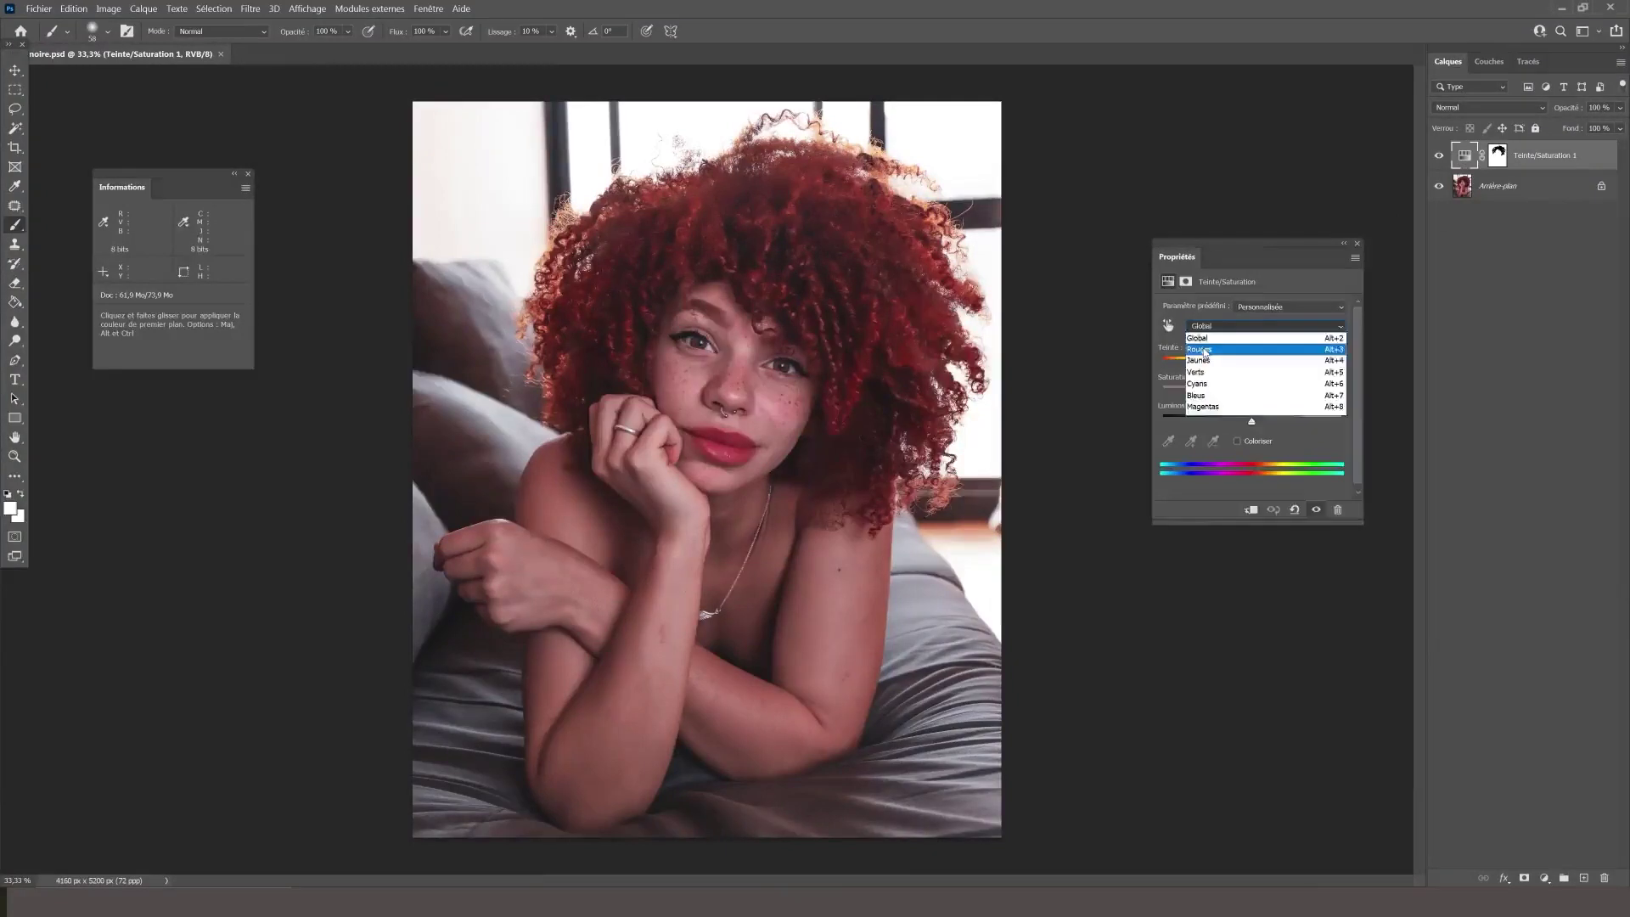
left_click(1204, 349)
left_click(1226, 393)
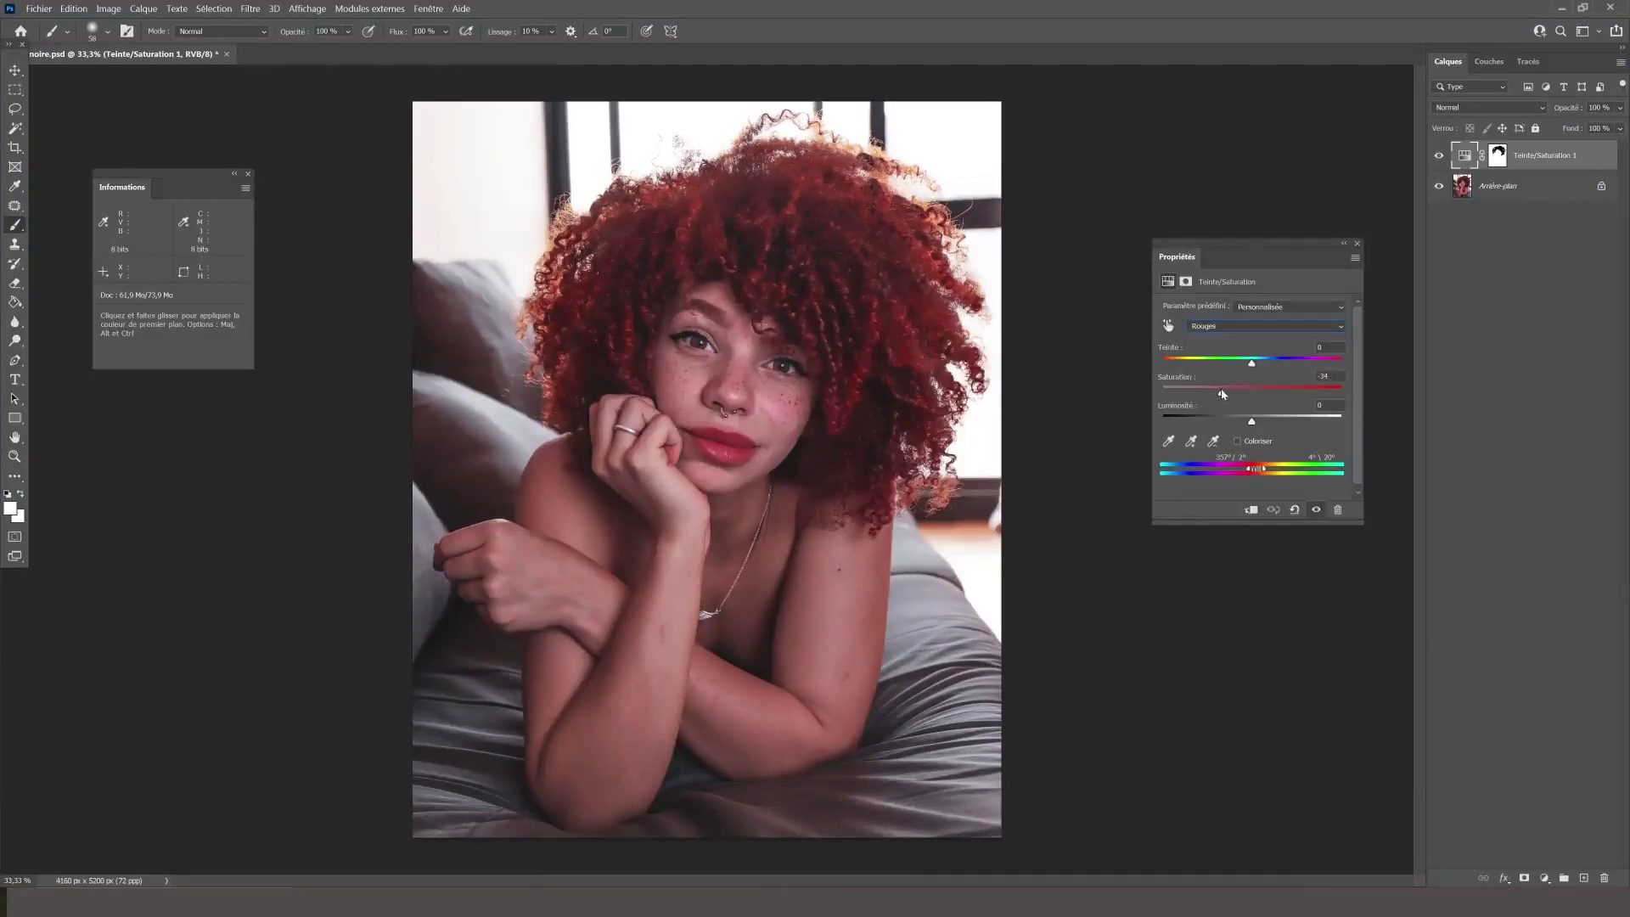
mouse_move(1226, 393)
left_mouse_down()
mouse_move(1256, 424)
mouse_move(1238, 426)
mouse_move(1230, 394)
left_mouse_up()
left_click_drag(1244, 427, 1244, 427)
left_click(1440, 155)
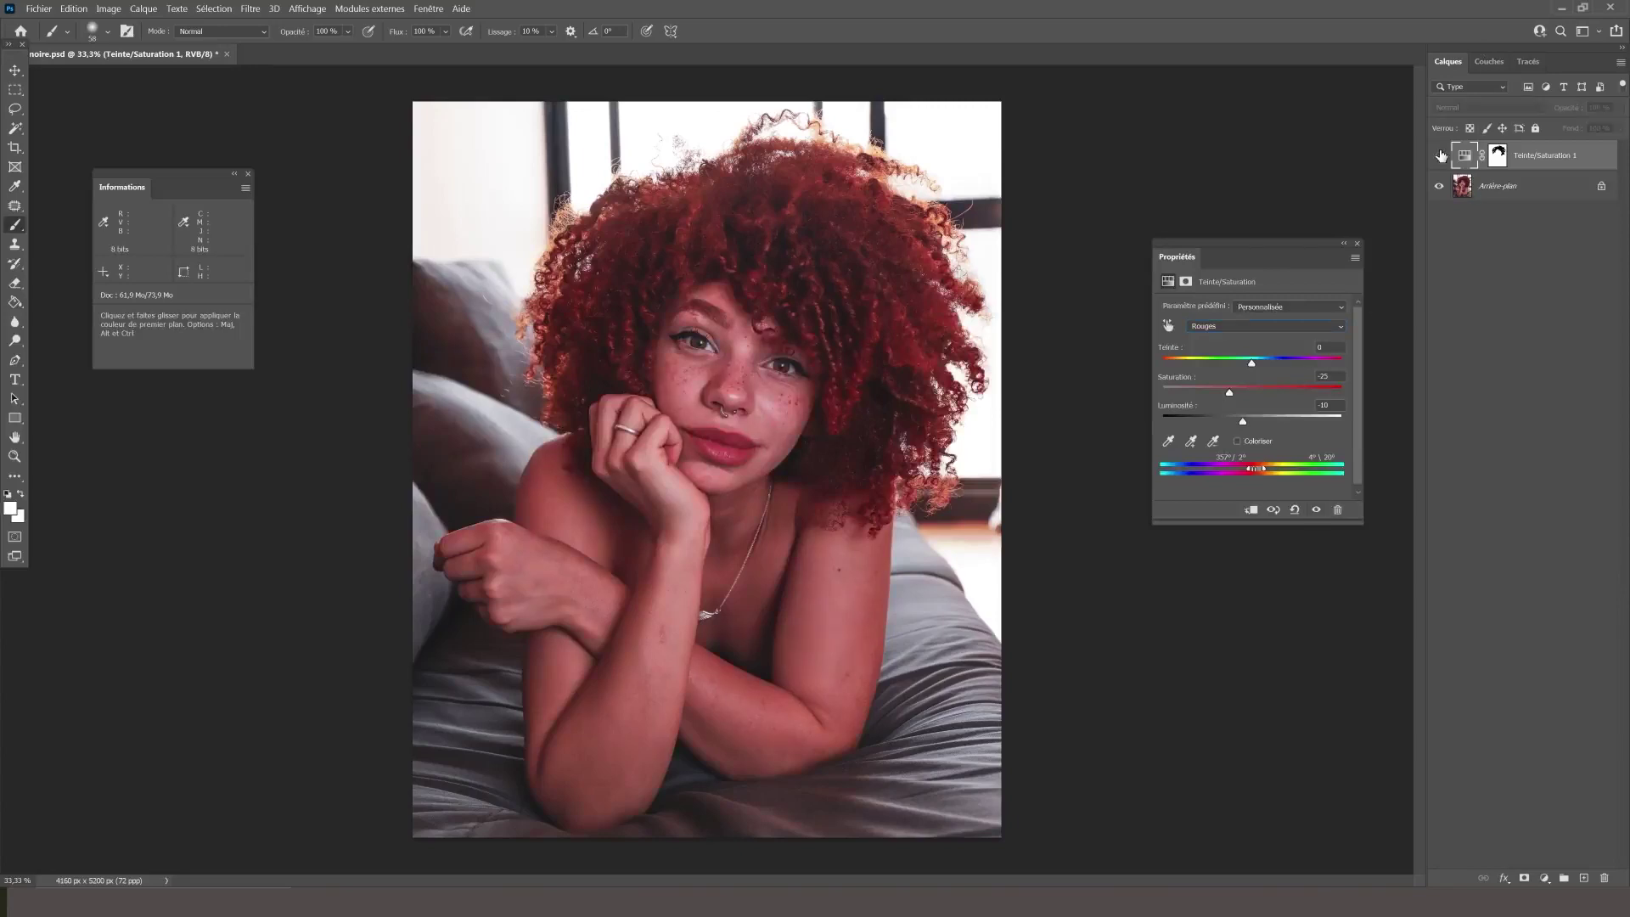
left_click(1441, 156)
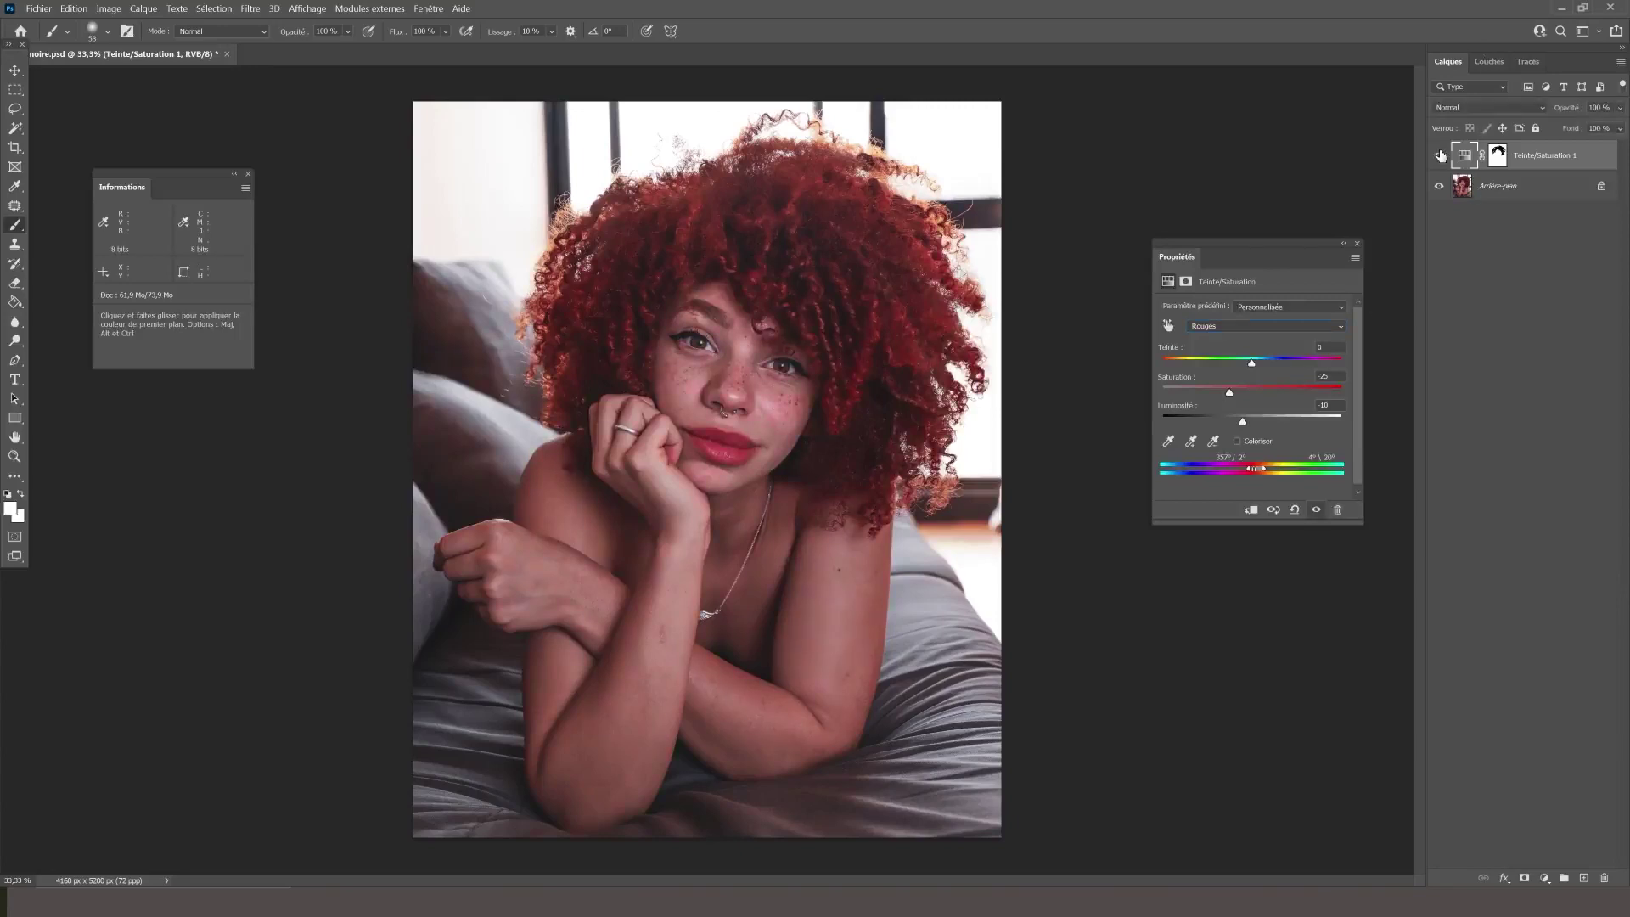